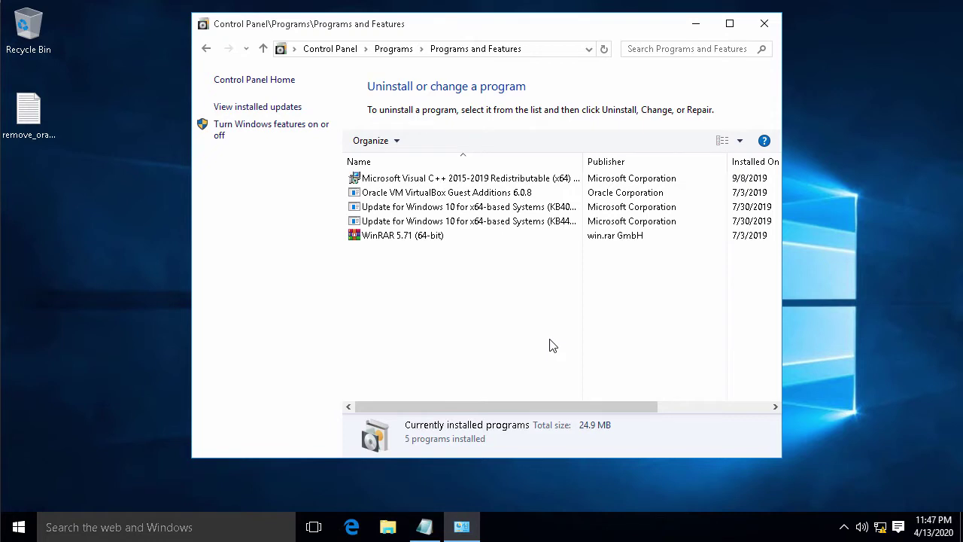
Open remove_oracle.txt from the desktop and review its checklist of Oracle components, from services to registry
key("super+d")
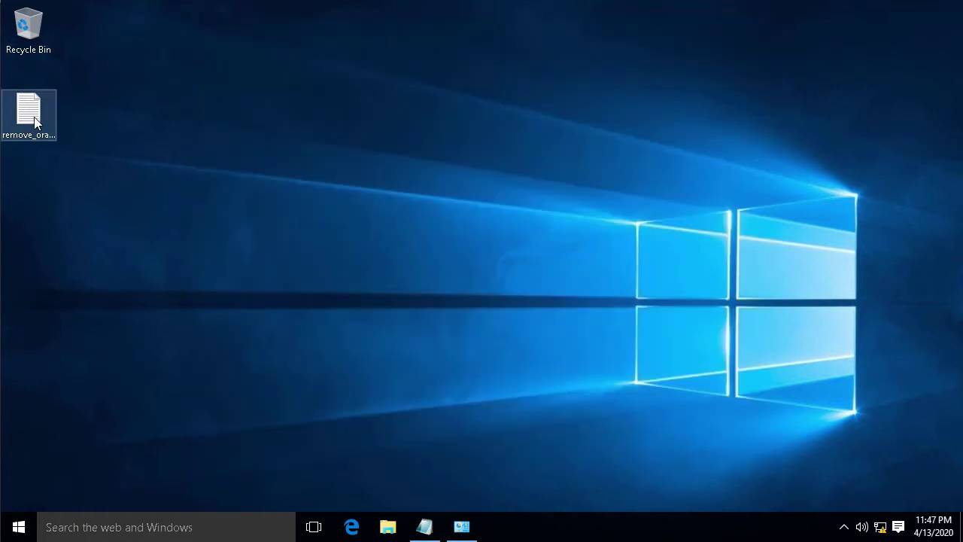
double_click(35, 122)
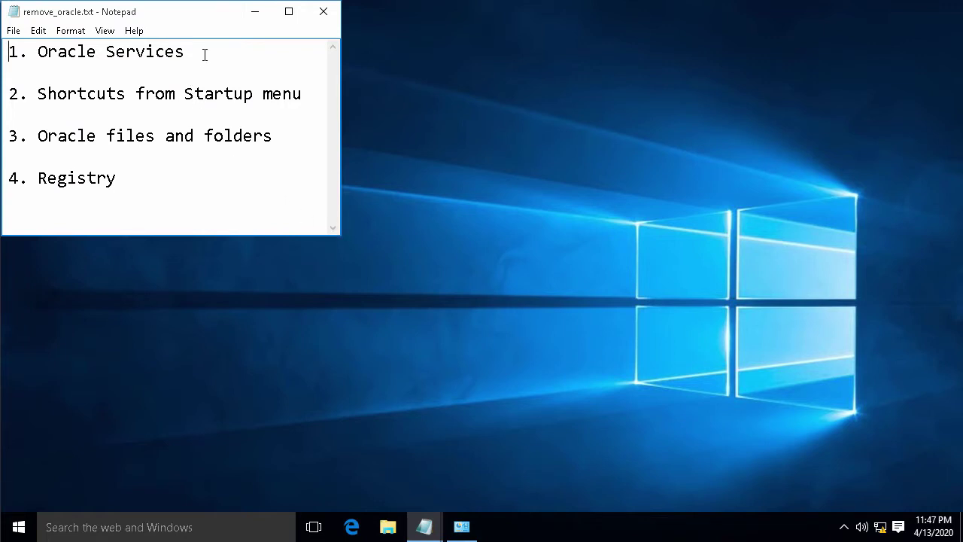
left_click_drag(96, 54, 3, 51)
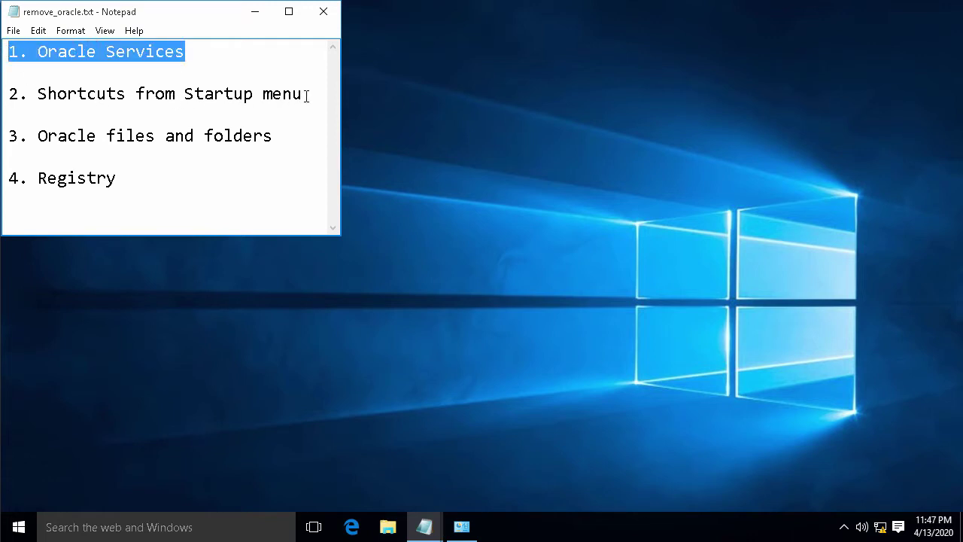
left_click_drag(309, 95, 6, 93)
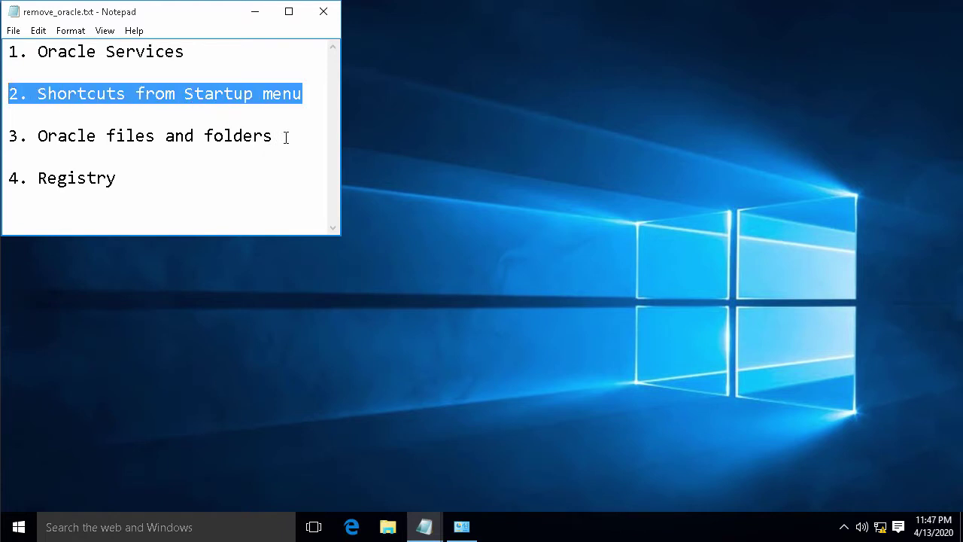
left_click_drag(284, 137, 9, 137)
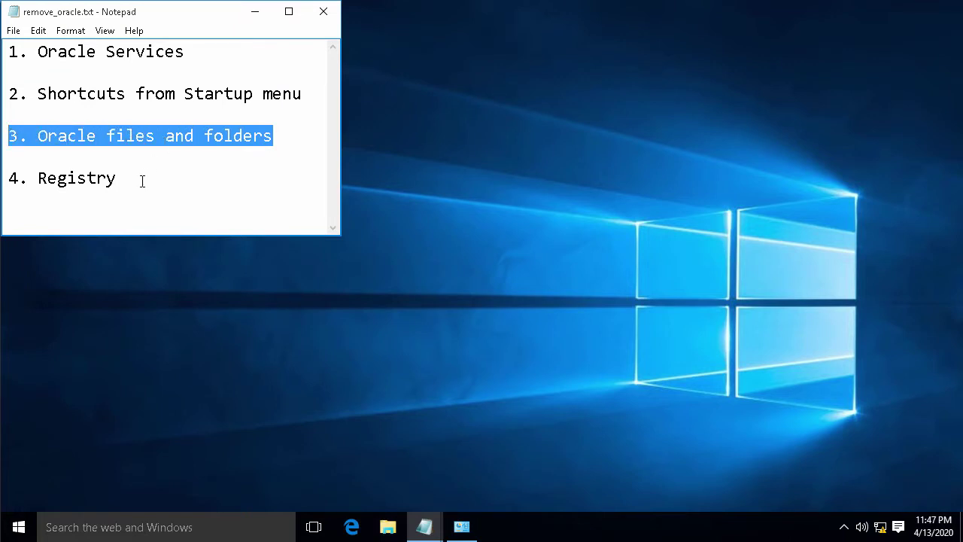
left_click_drag(139, 183, 3, 176)
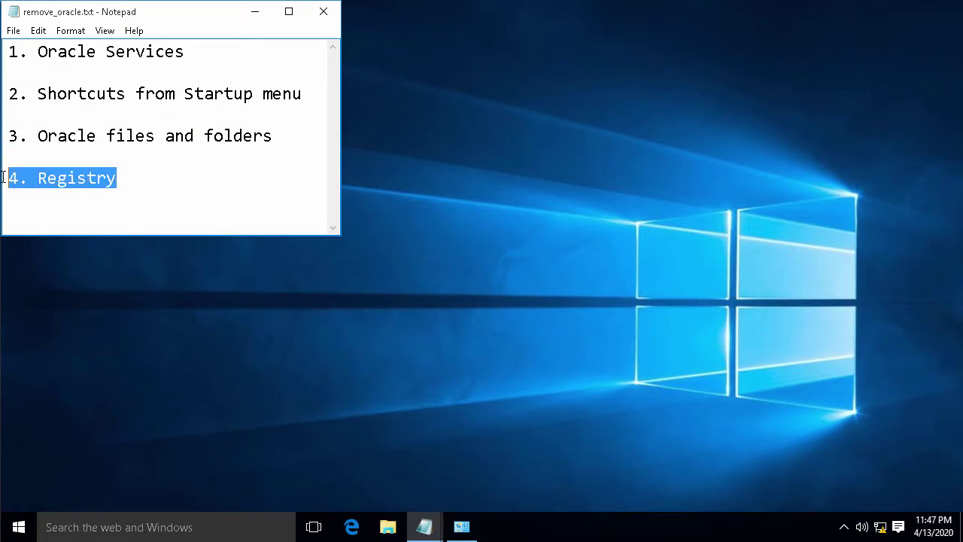
left_click(152, 185)
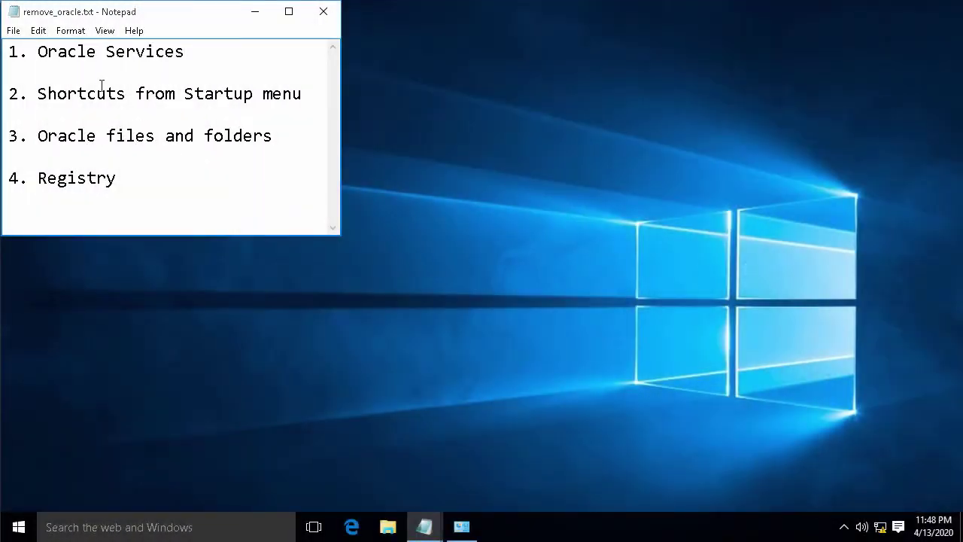
left_click_drag(38, 57, 200, 58)
left_click(216, 60)
Open the Windows Services console and move its window aside from the checklist note
left_click(82, 528)
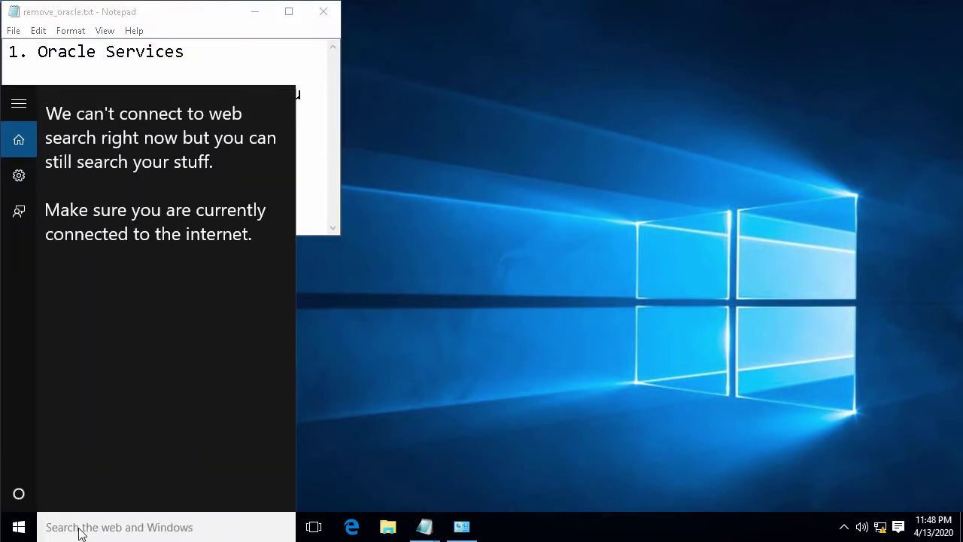
type("s")
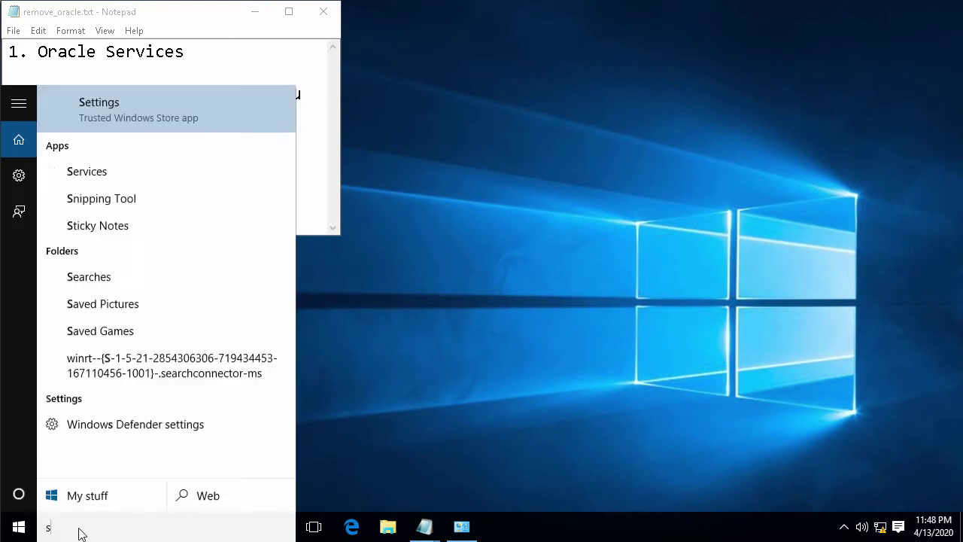
type("ervices")
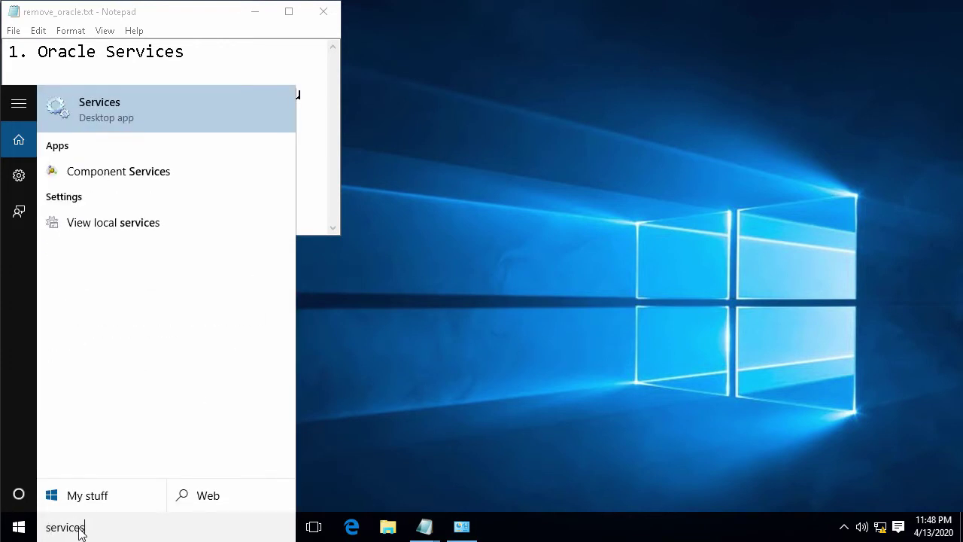
left_click(146, 113)
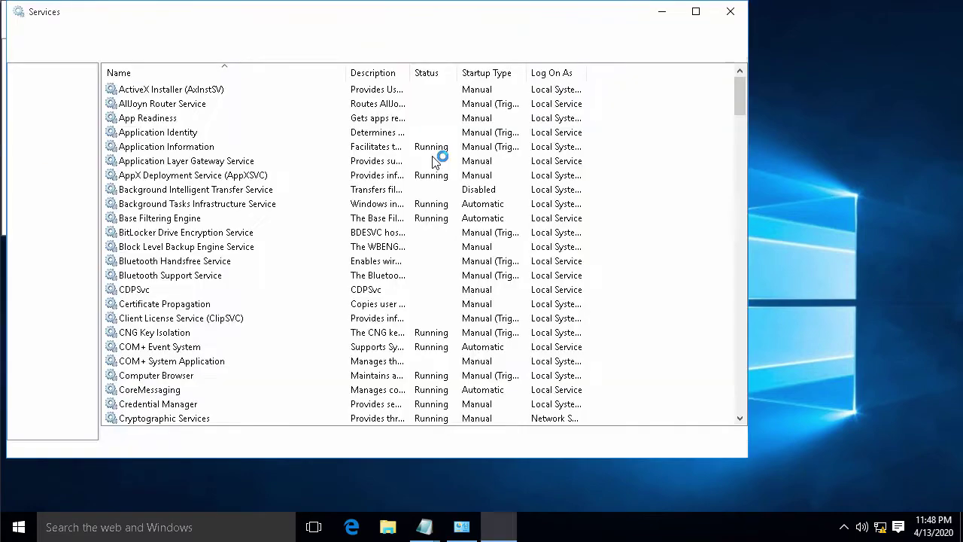
left_click_drag(256, 20, 315, 23)
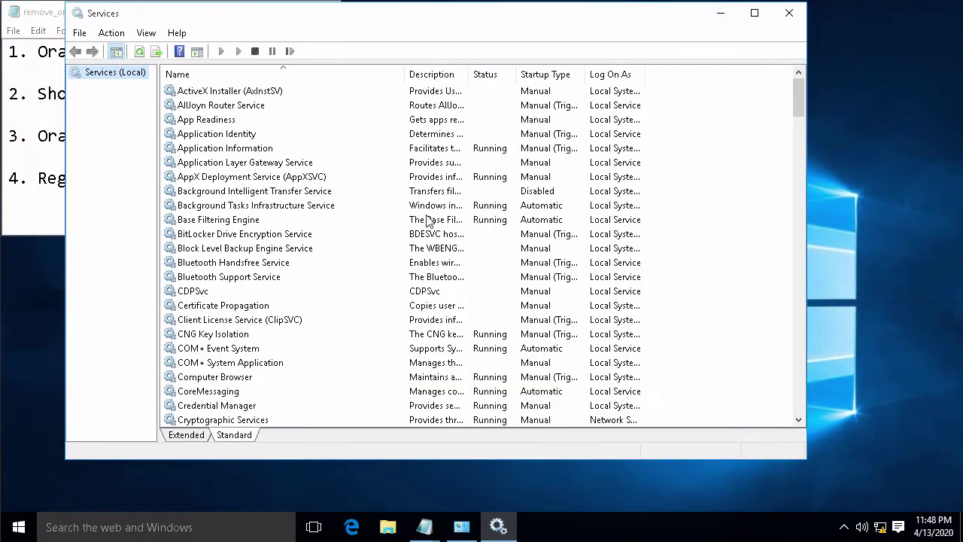
Find the Oracle entries in the services list and stop OracleOraDB19Home1TNSListener and OracleRemExecServiceV2
scroll(490, 226, "down", 6)
scroll(455, 226, "down", 14)
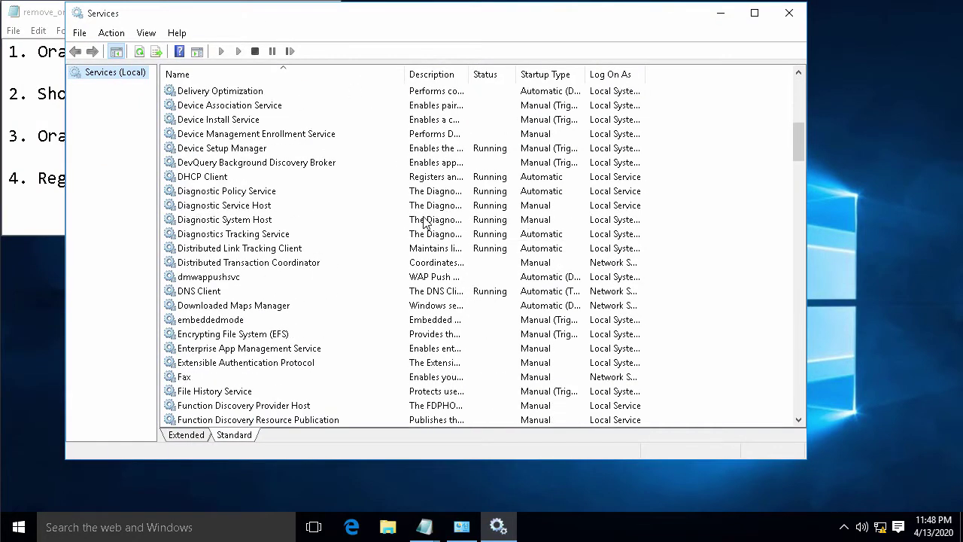
scroll(422, 226, "down", 10)
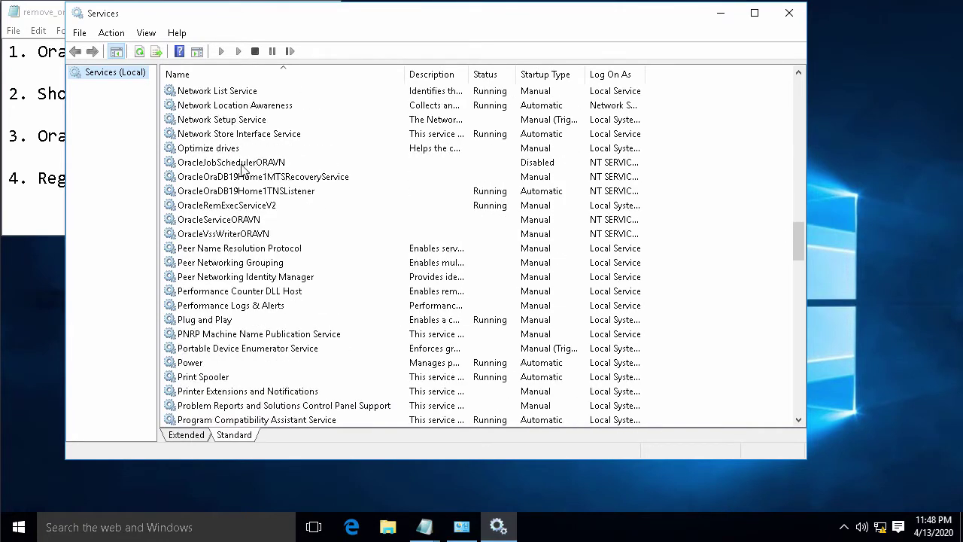
left_click(242, 165)
left_click(242, 179)
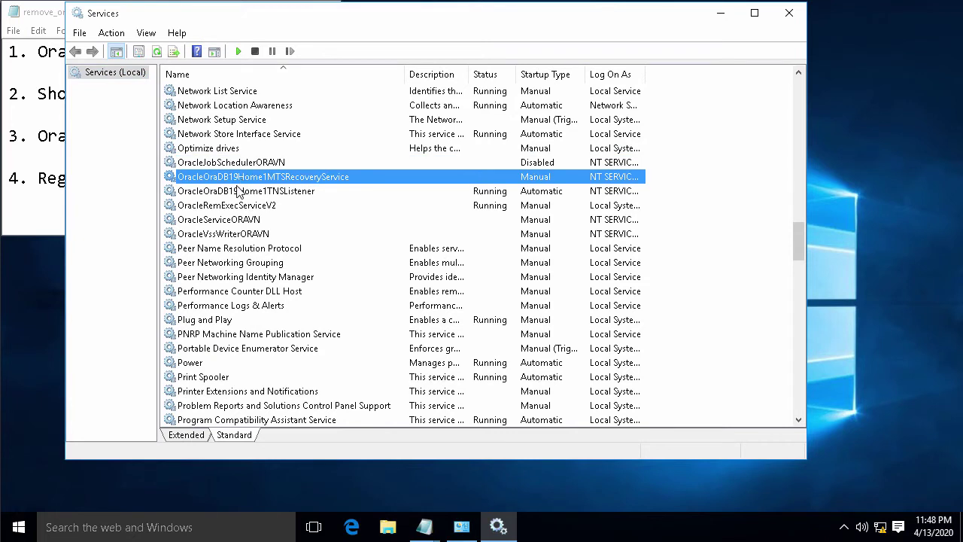
left_click(241, 193)
left_click(241, 205)
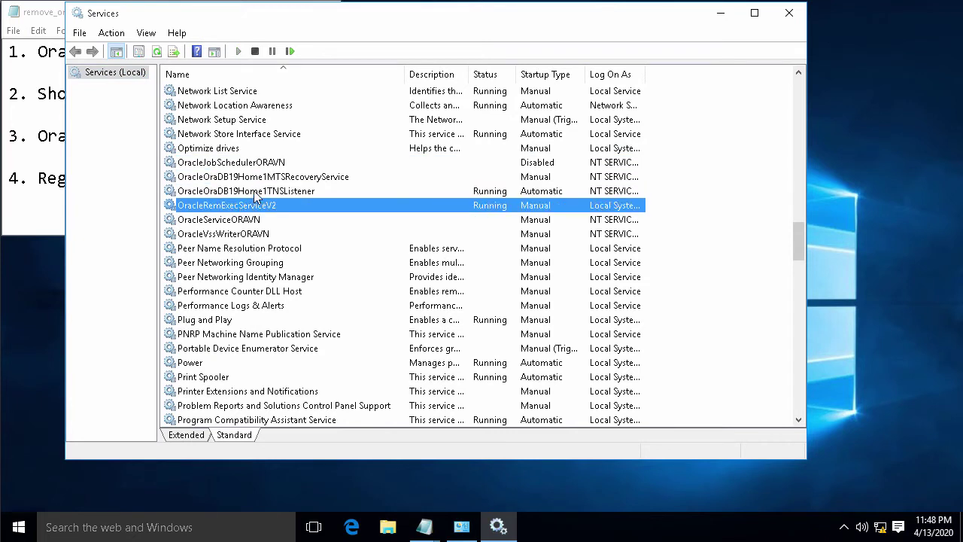
left_click(255, 193)
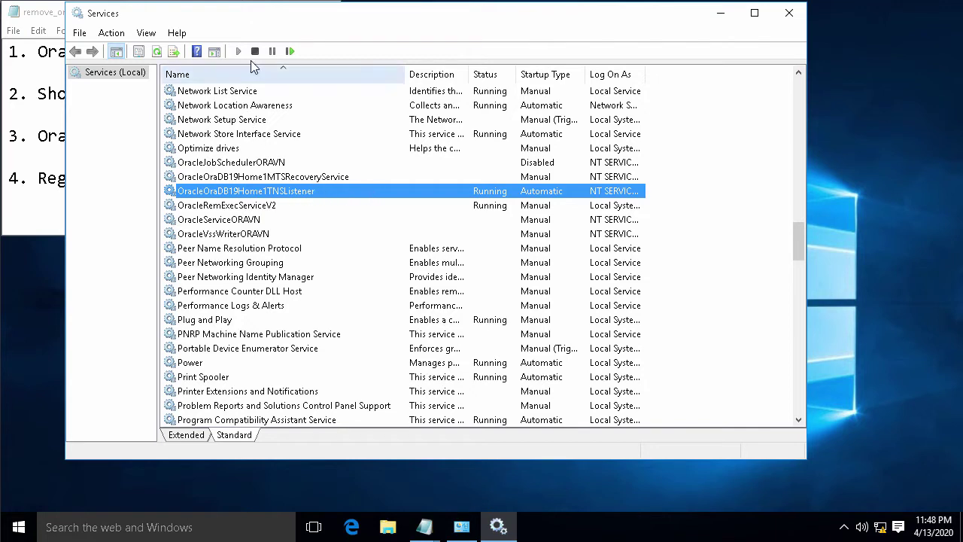
left_click(255, 52)
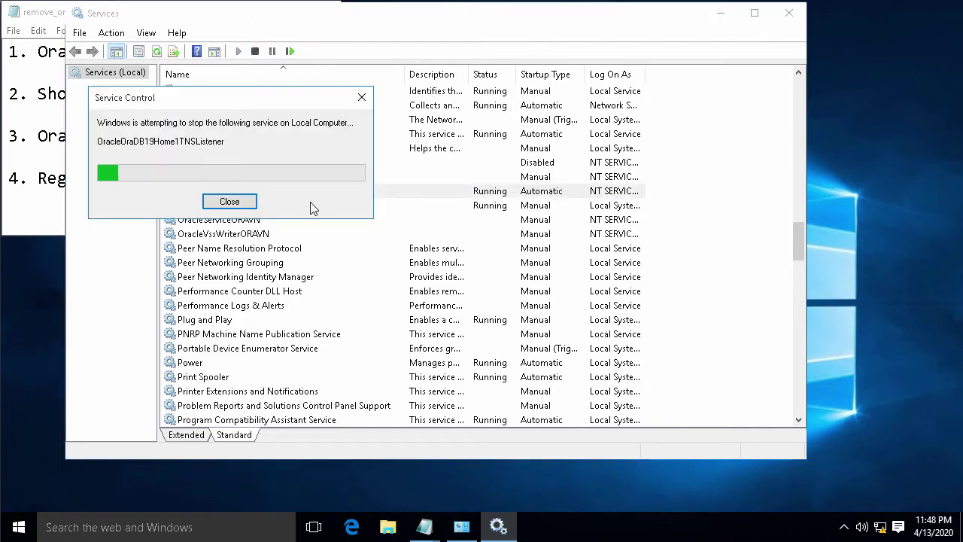
left_click(272, 206)
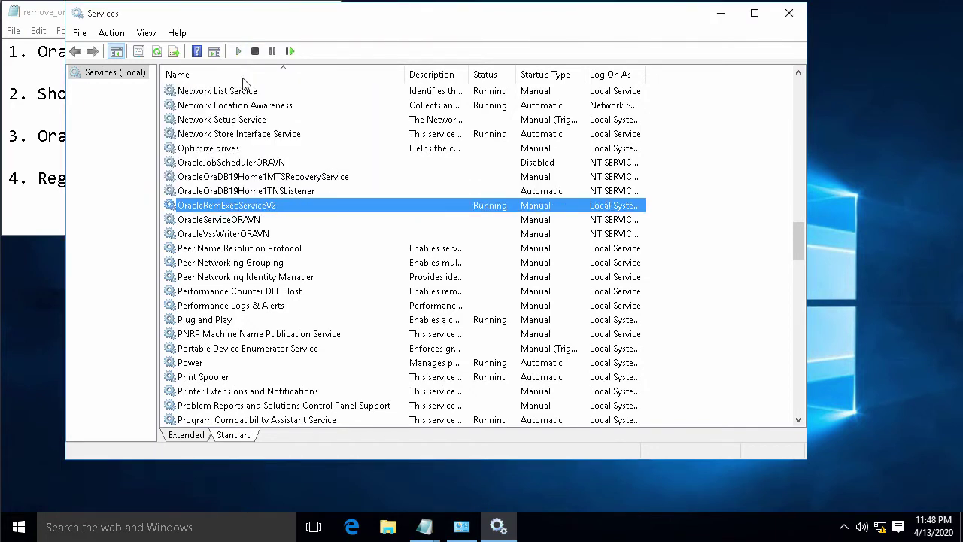
left_click(256, 52)
left_click(244, 164)
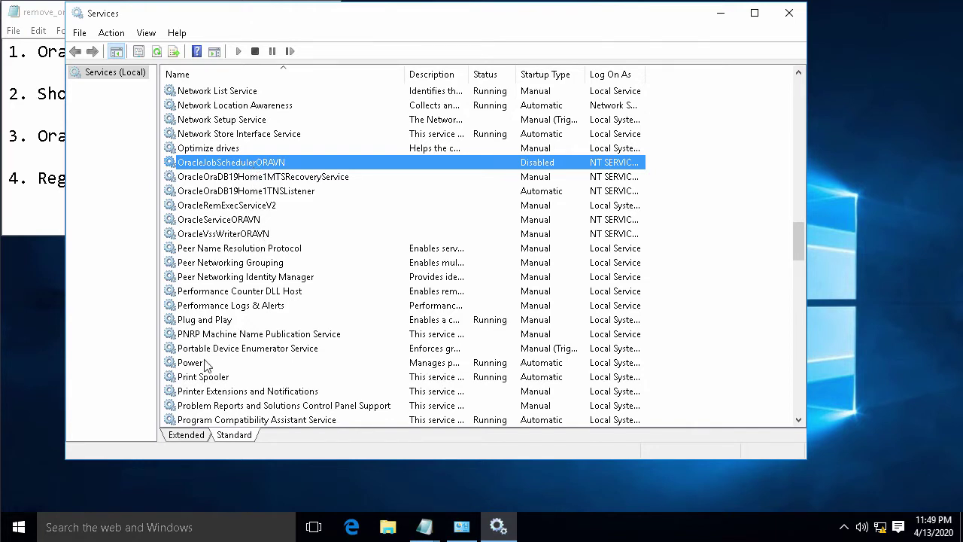
Launch Command Prompt as administrator and move its window so the Oracle service names stay in view
left_click(100, 526)
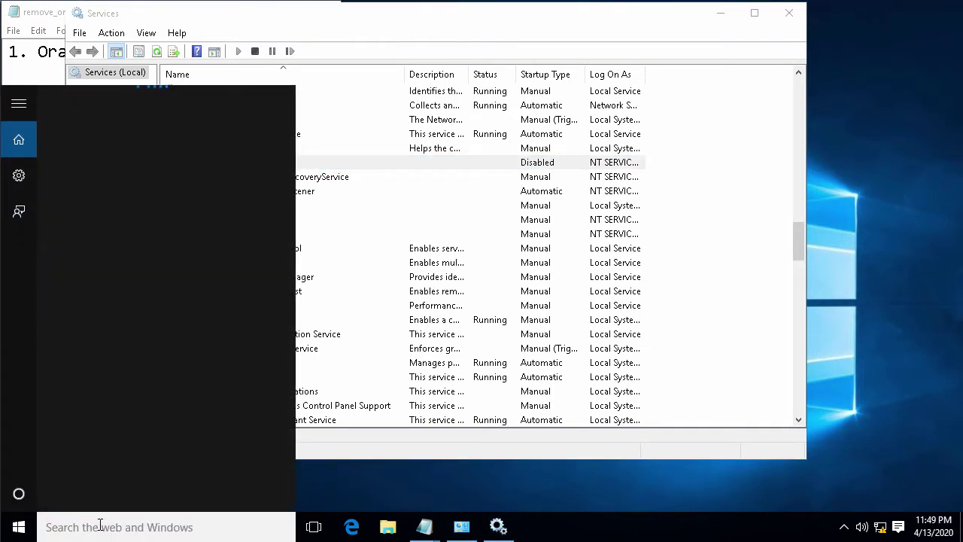
type("cmd")
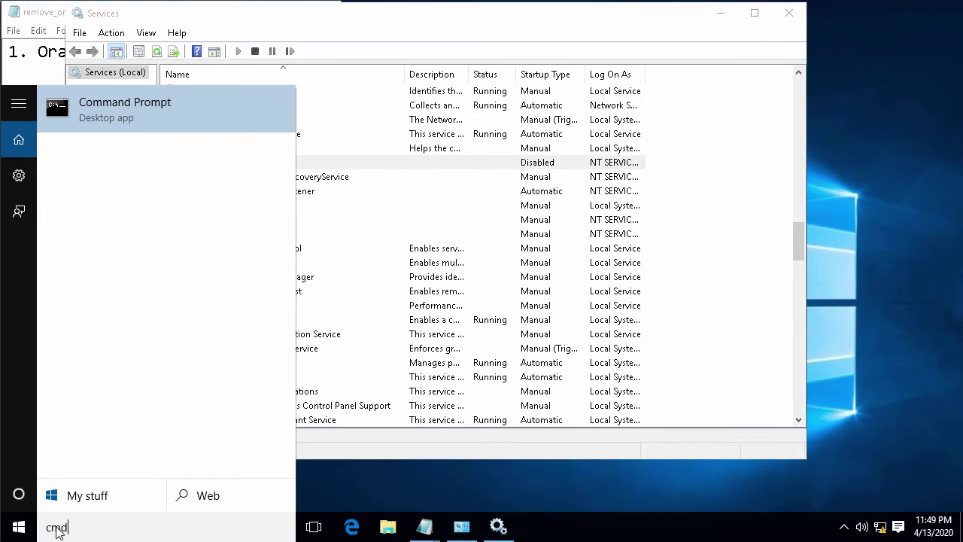
right_click(134, 112)
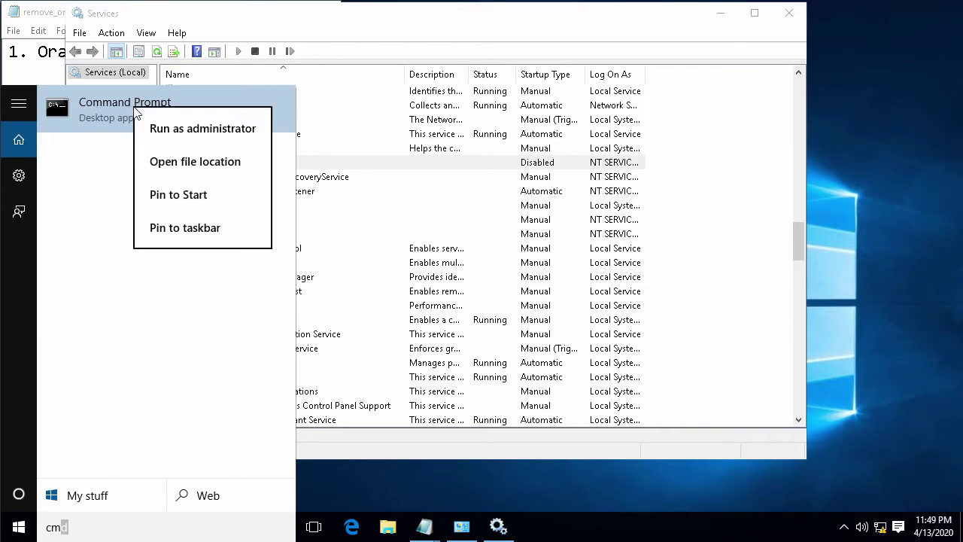
left_click(173, 129)
left_click(533, 283)
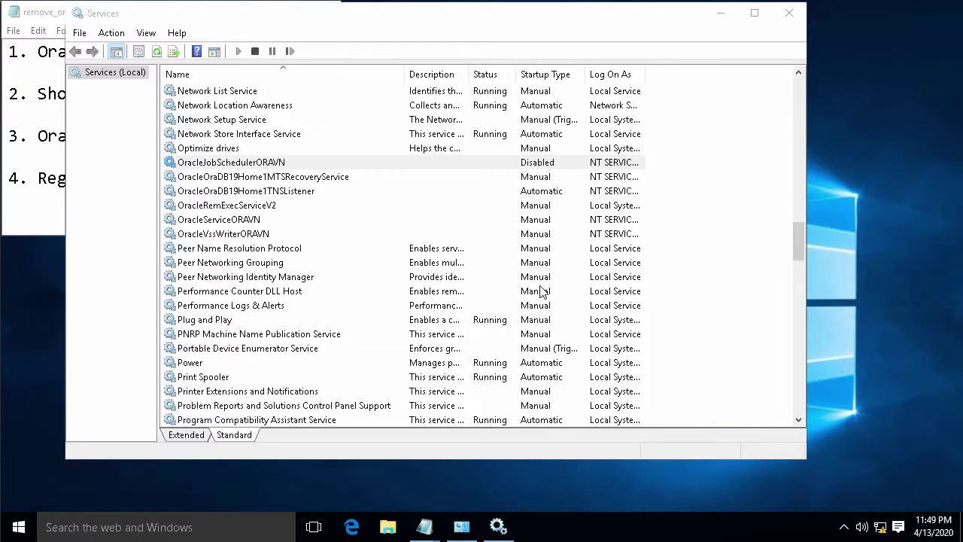
left_click_drag(278, 53, 534, 238)
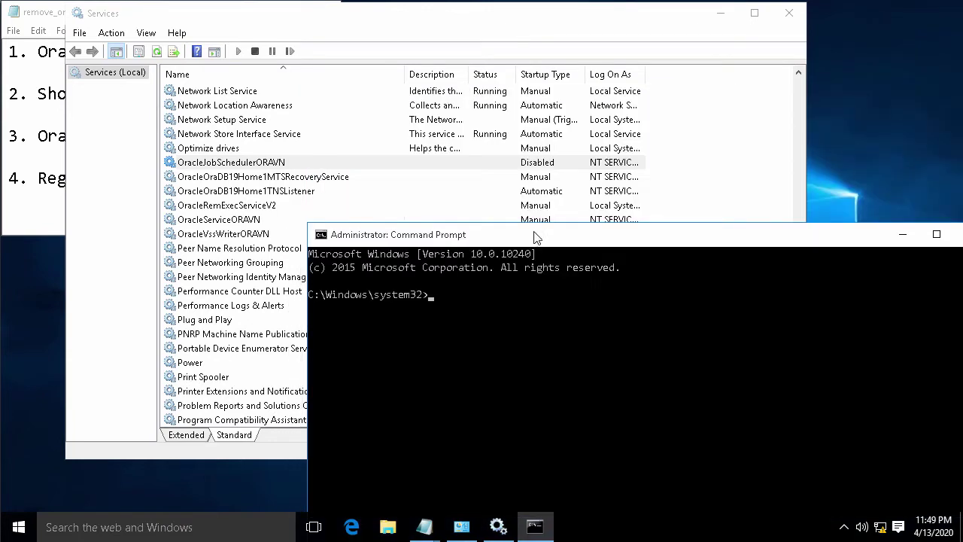
Copy the service name from the properties of the OracleJobSchedulerORAVN service
left_click(265, 167)
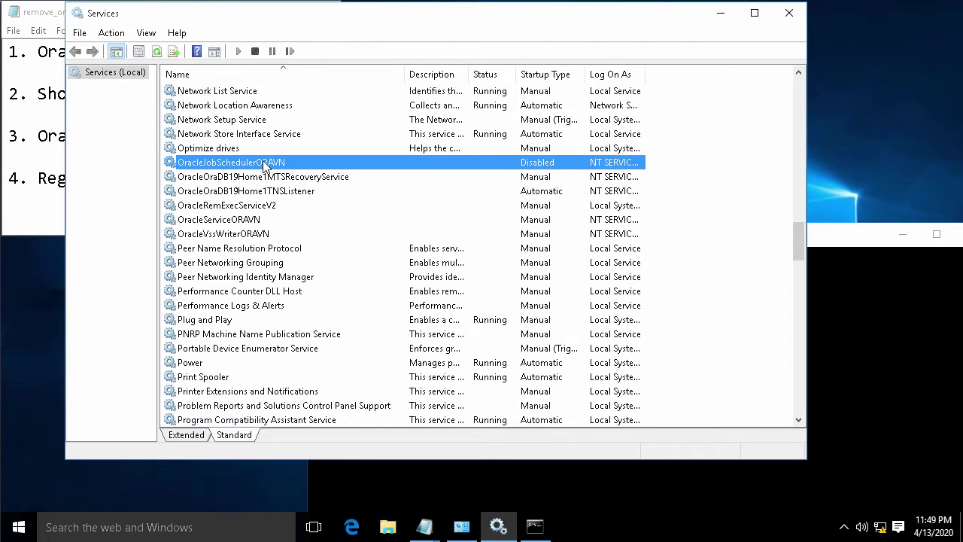
right_click(265, 167)
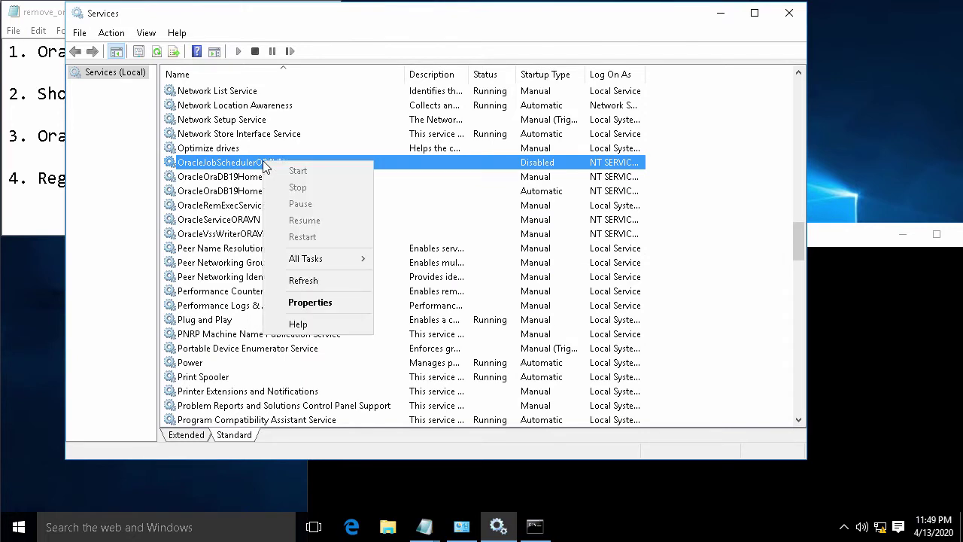
left_click(328, 304)
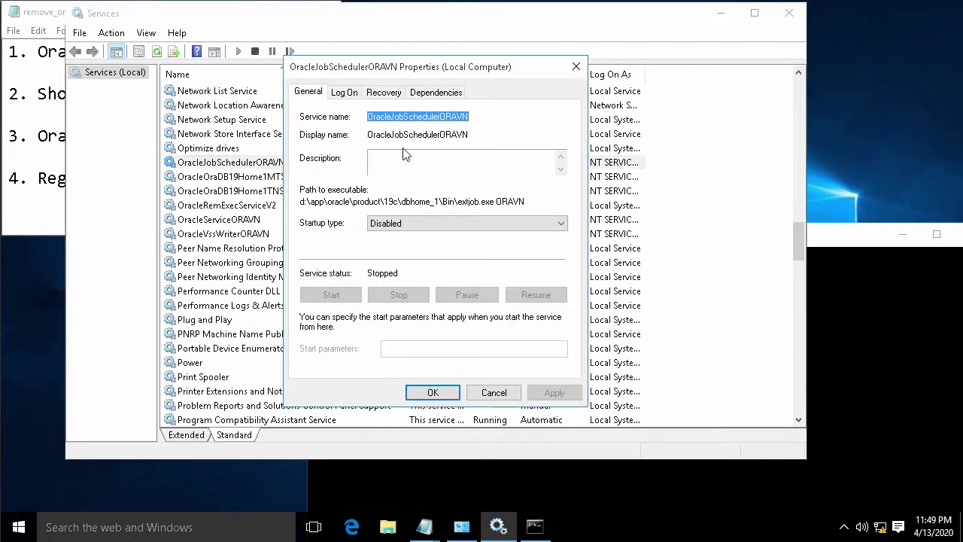
right_click(413, 118)
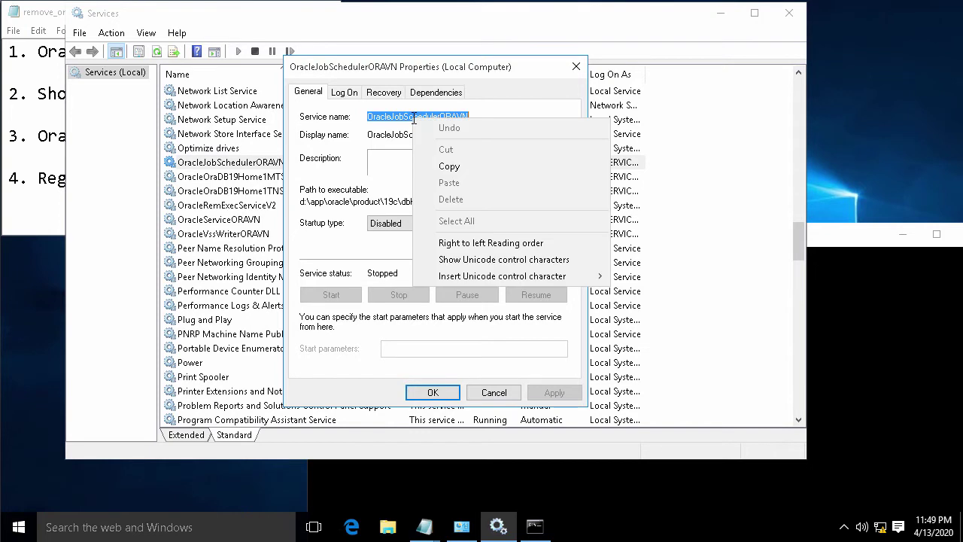
left_click(450, 167)
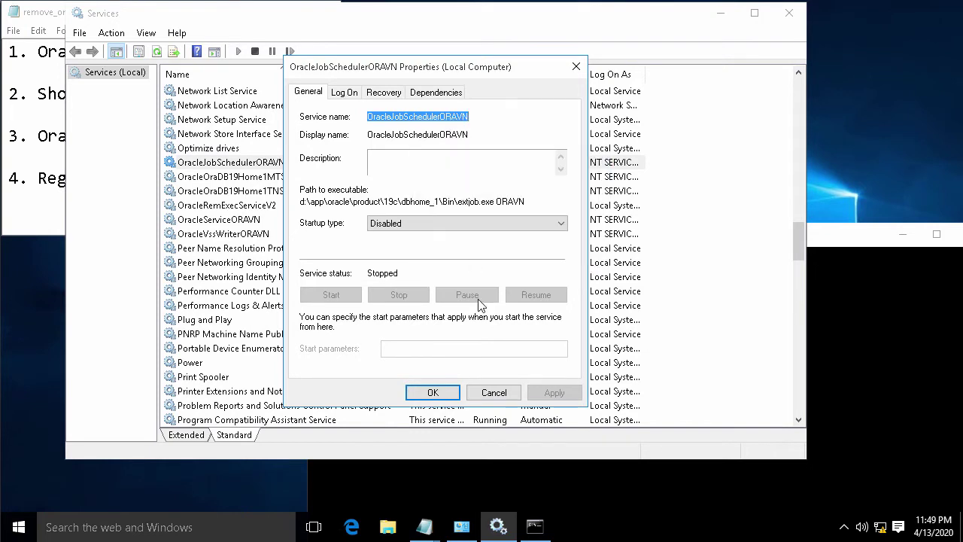
left_click(493, 392)
In the administrator Command Prompt, run sc delete OracleJobSchedulerORAVN to delete that service
left_click(835, 237)
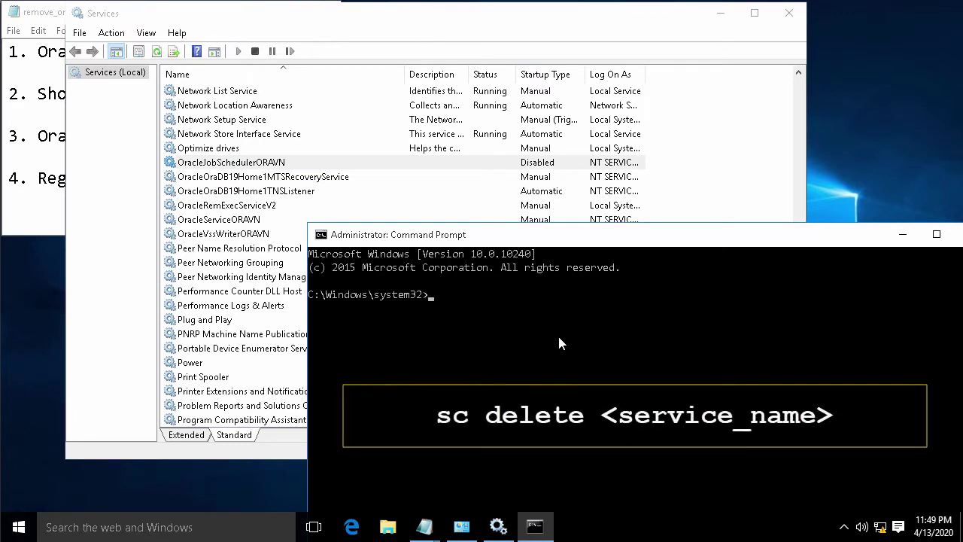
type("sc delete")
key("ctrl+v")
key("Return")
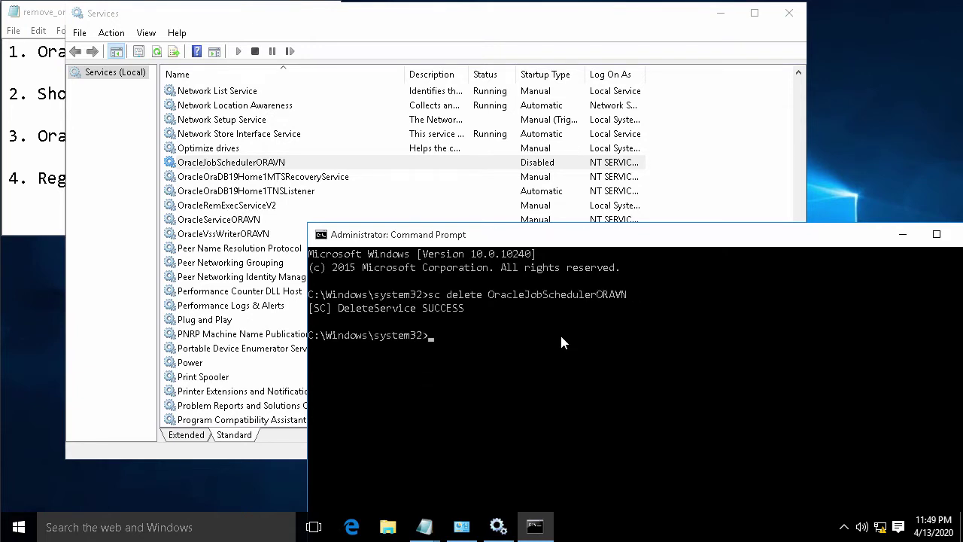
Back in Services, refresh the service list and select OracleOraDB19Home1MTSRecoveryService
left_click(277, 167)
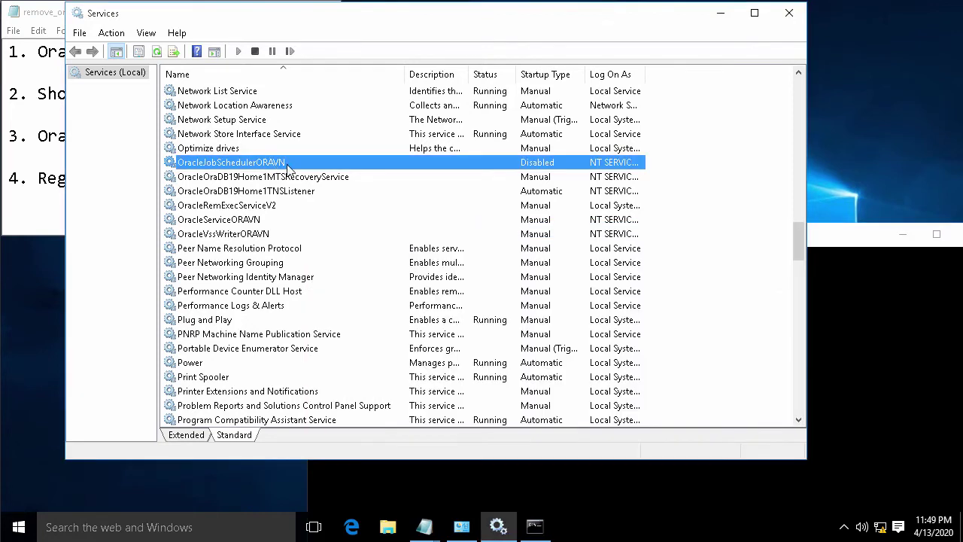
right_click(708, 175)
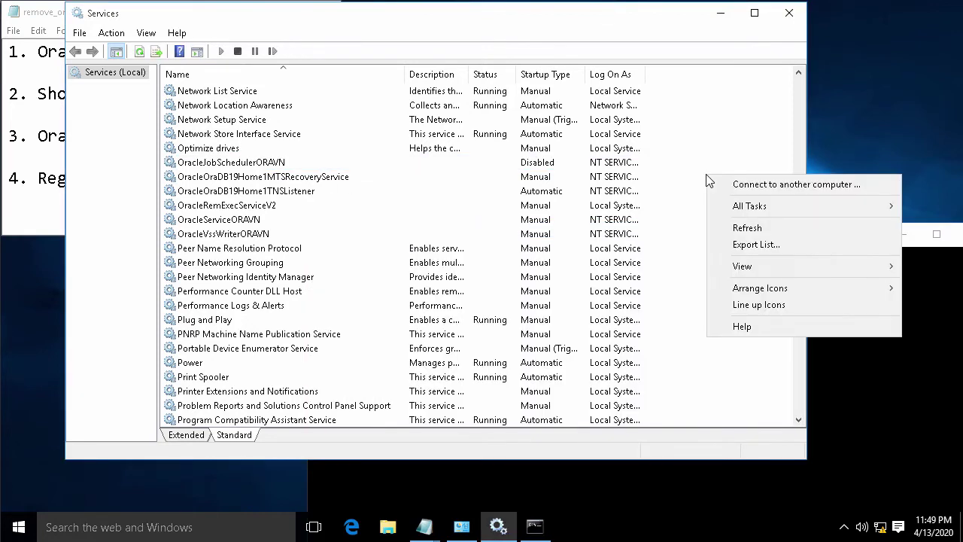
left_click(748, 228)
left_click(251, 176)
left_click(251, 165)
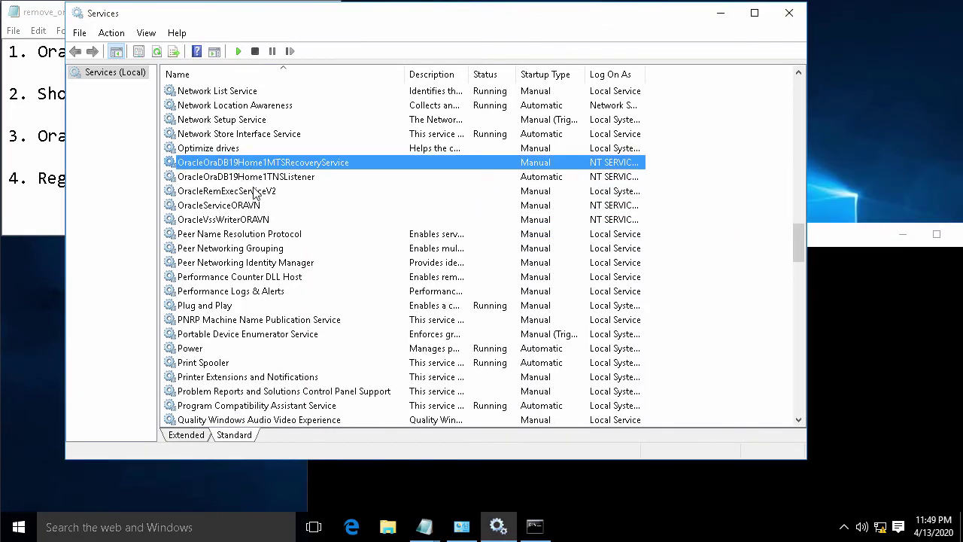
Copy the service name from the properties of the OracleOraDB19Home1MTSRecoveryService service
left_click(254, 179)
left_click(253, 165)
right_click(256, 165)
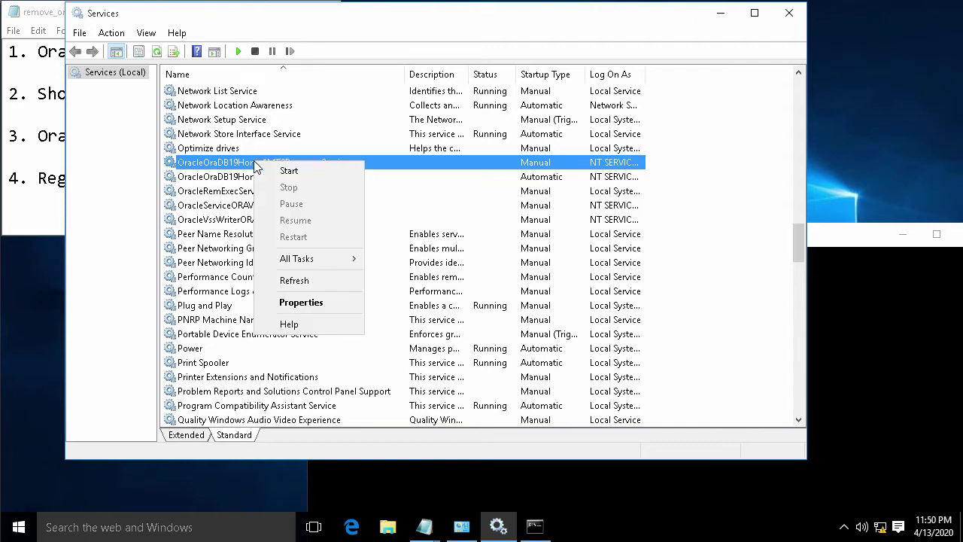
double_click(233, 163)
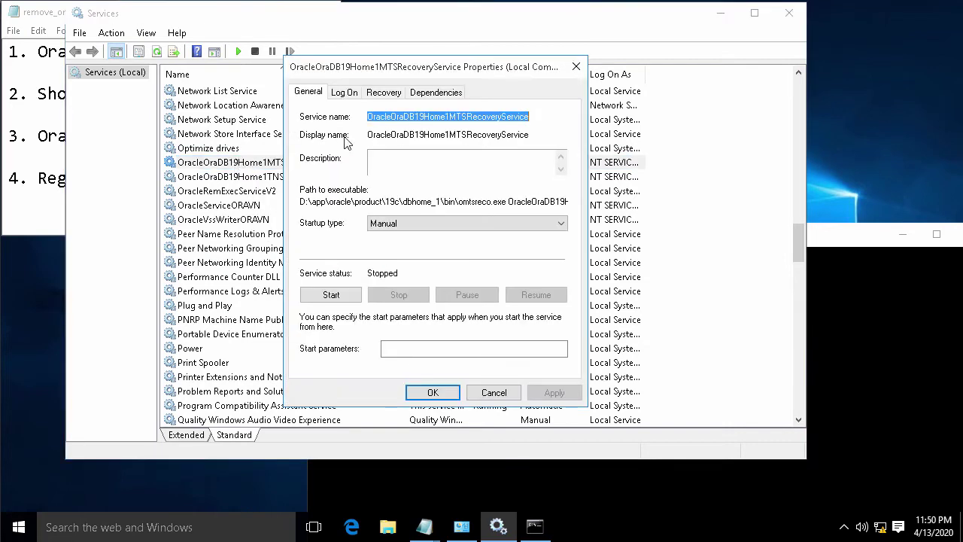
right_click(417, 116)
left_click(452, 161)
In the administrator Command Prompt, run sc delete OracleOraDB19Home1MTSRecoveryService to delete that service
left_click(853, 242)
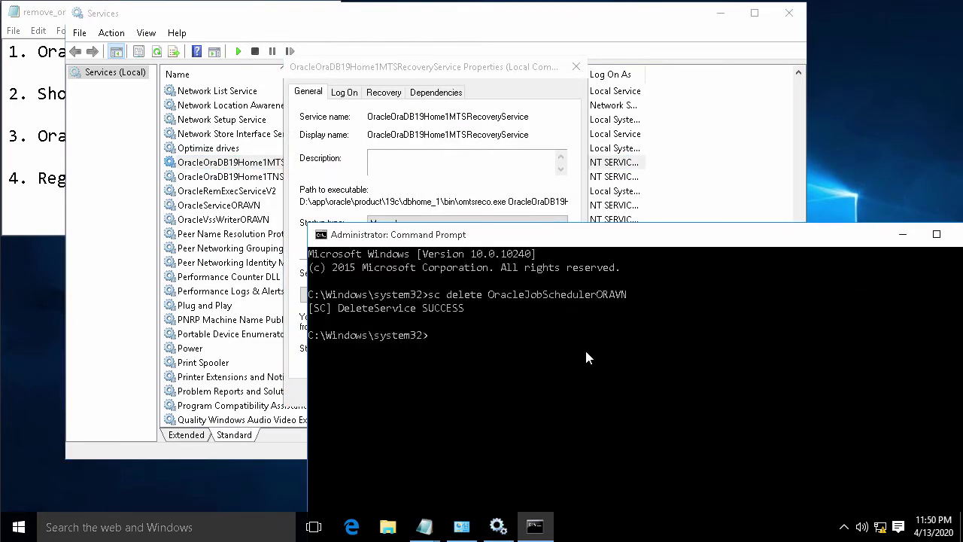
type("sc delete")
key("ctrl+v")
key("Return")
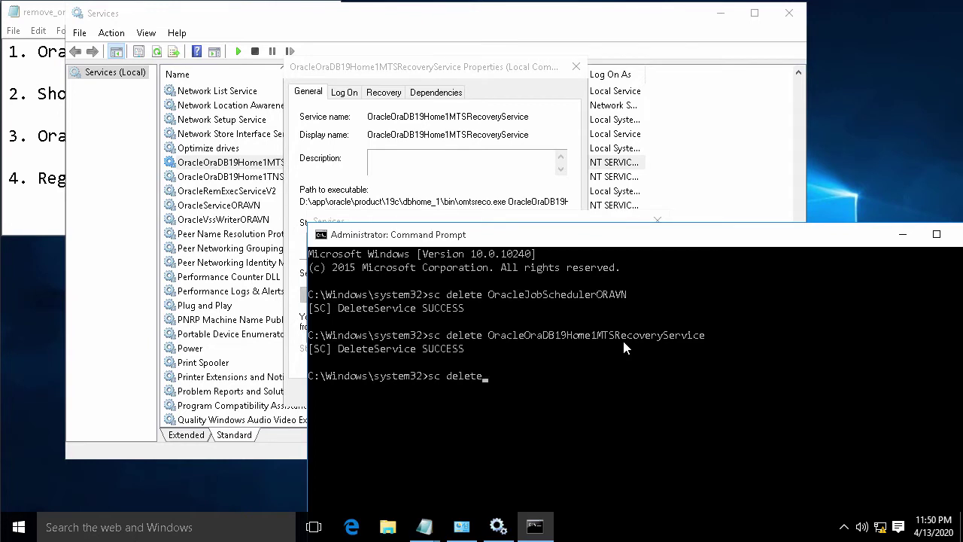
Close the recovery service's properties, copy the OracleOraDB19Home1TNSListener service name from its properties, and delete that service with sc delete
type("sc delete")
left_click(421, 67)
left_click(486, 391)
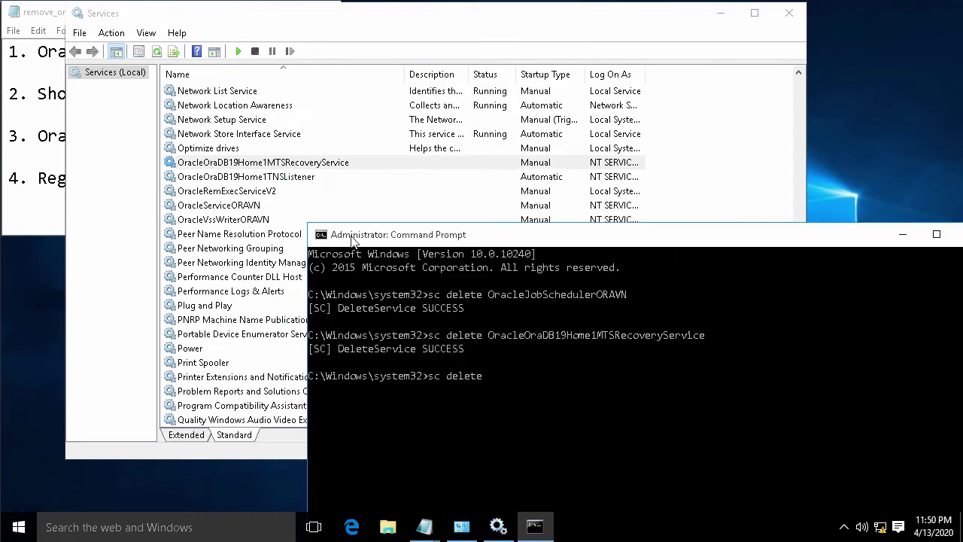
double_click(269, 177)
right_click(406, 115)
left_click(441, 164)
left_click(490, 392)
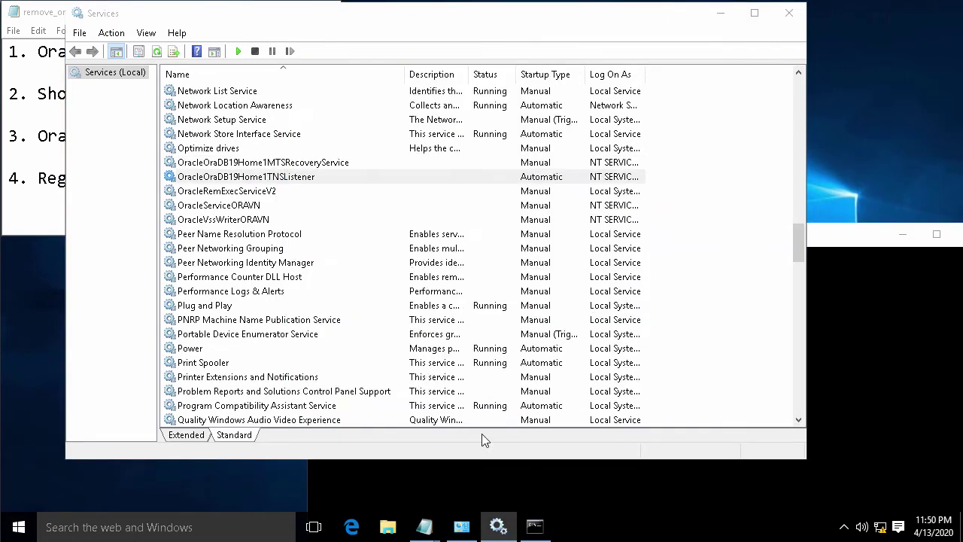
key("alt+Tab")
key("ctrl+v")
key("Return")
Copy the OracleRemExecServiceV2 service name from its properties and delete that service with sc delete in Command Prompt
left_click(263, 194)
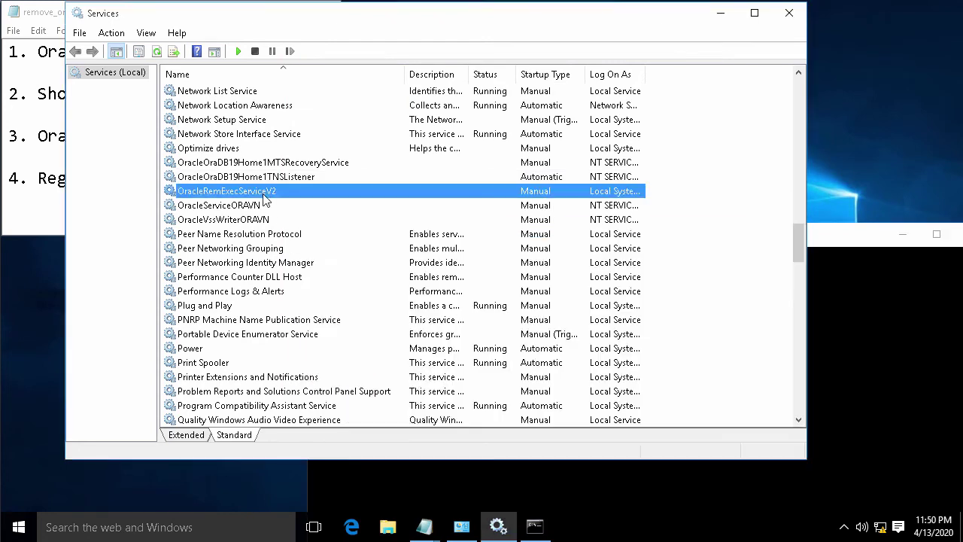
double_click(263, 194)
right_click(405, 113)
left_click(441, 163)
left_click(490, 392)
key("alt+Tab")
type("sc delete")
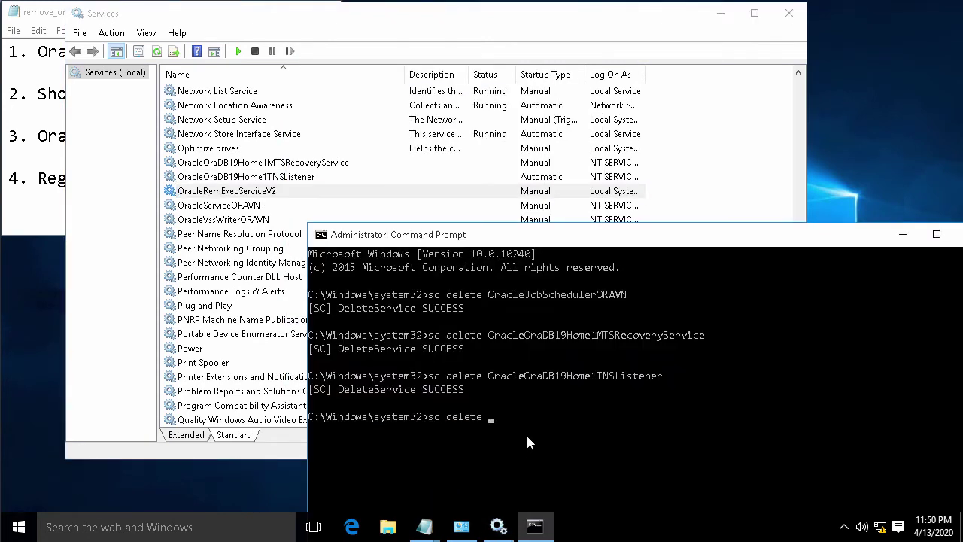
key("ctrl+v")
key("Return")
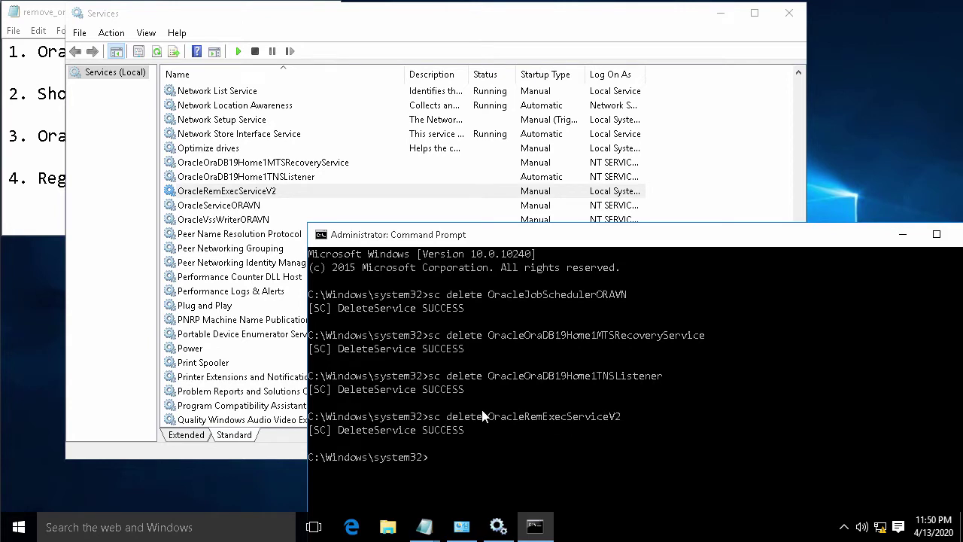
Copy the OracleServiceORAVN service name from its properties and run sc delete OracleServiceORAVN in Command Prompt
left_click(254, 208)
right_click(256, 207)
left_click(331, 347)
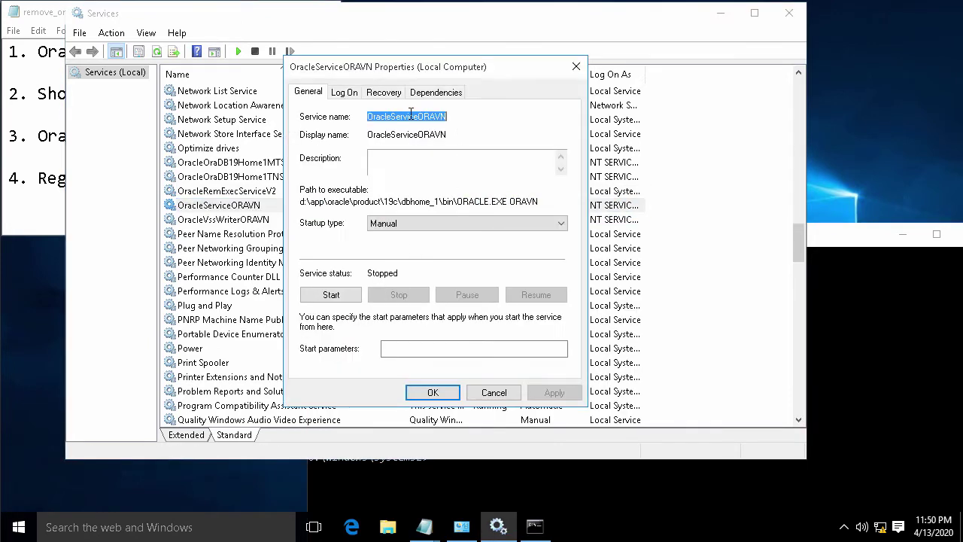
right_click(410, 113)
left_click(441, 157)
left_click(496, 390)
left_click(487, 468)
type("sc")
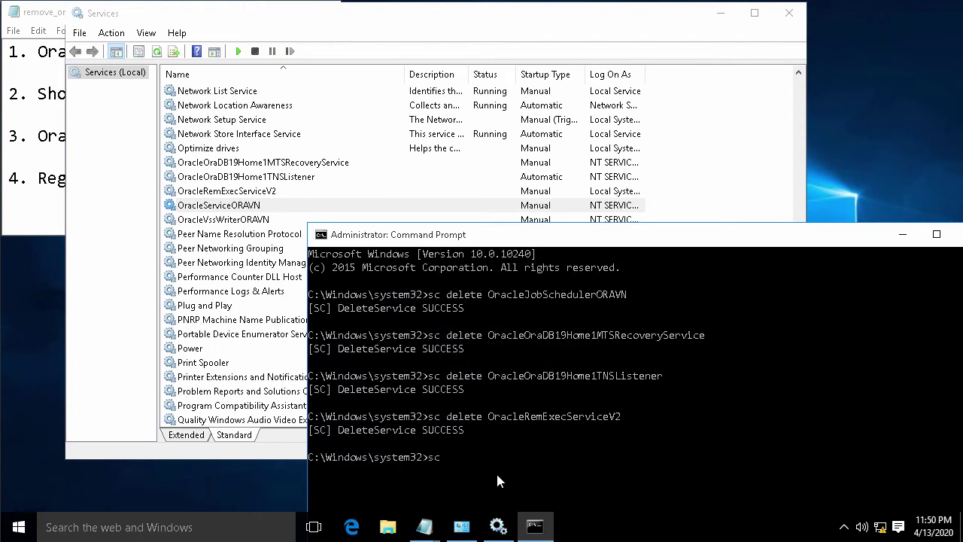
type(" delete")
key("ctrl+v")
key("Return")
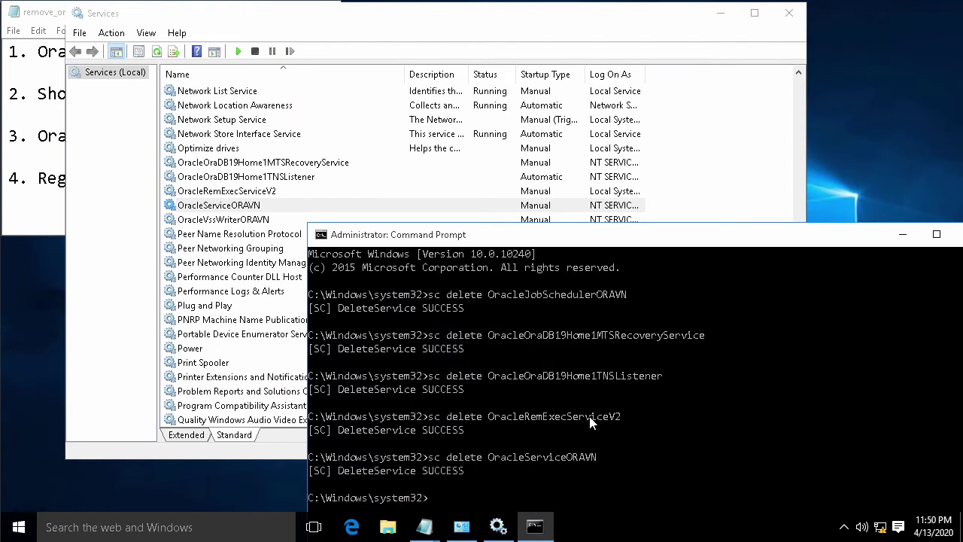
Copy the OracleVssWriterORAVN service name from its properties and run sc delete OracleVssWriterORAVN in Command Prompt
left_click(260, 223)
right_click(260, 223)
left_click(301, 362)
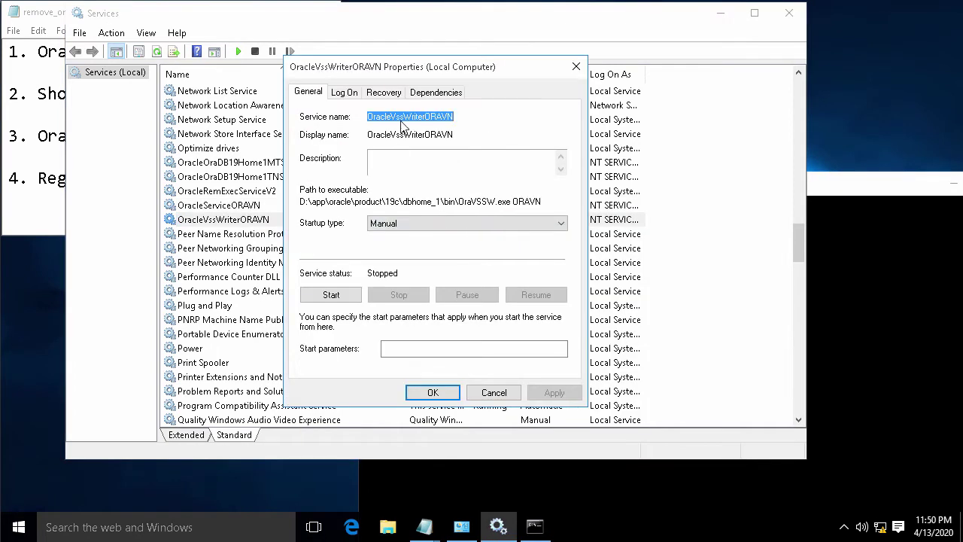
right_click(403, 121)
left_click(432, 164)
left_click(494, 392)
left_click(560, 475)
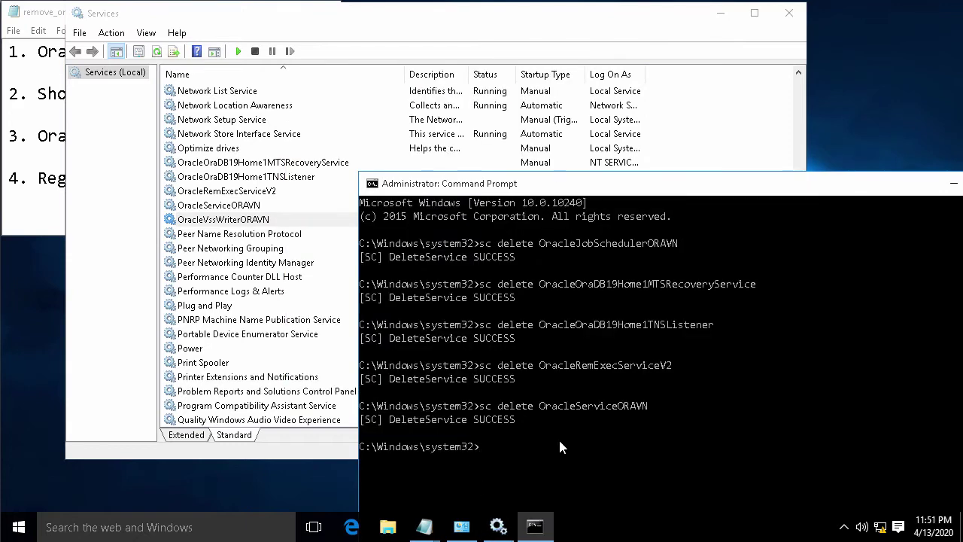
type("sc delete")
key("ctrl+v")
key("Return")
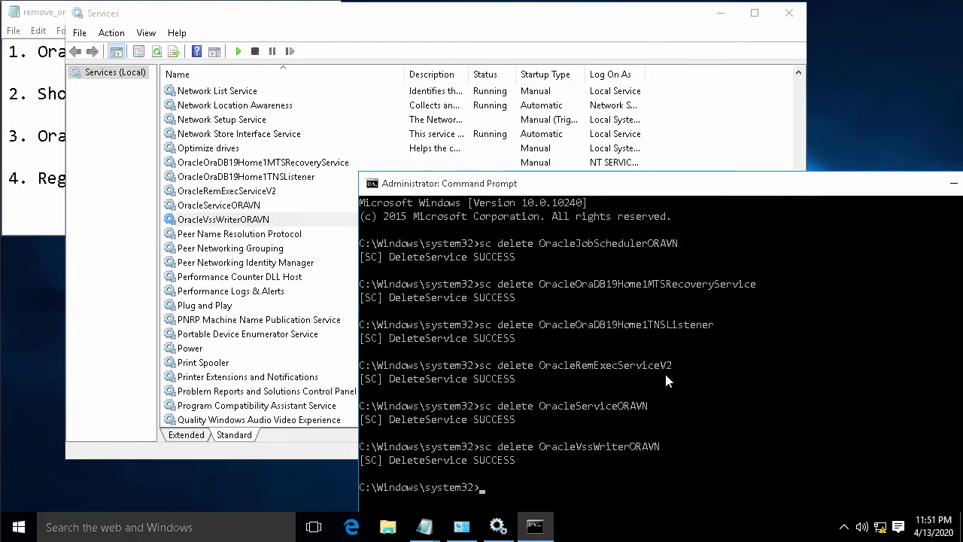
Refresh the list in Services and check it for leftover Oracle services
left_click(728, 120)
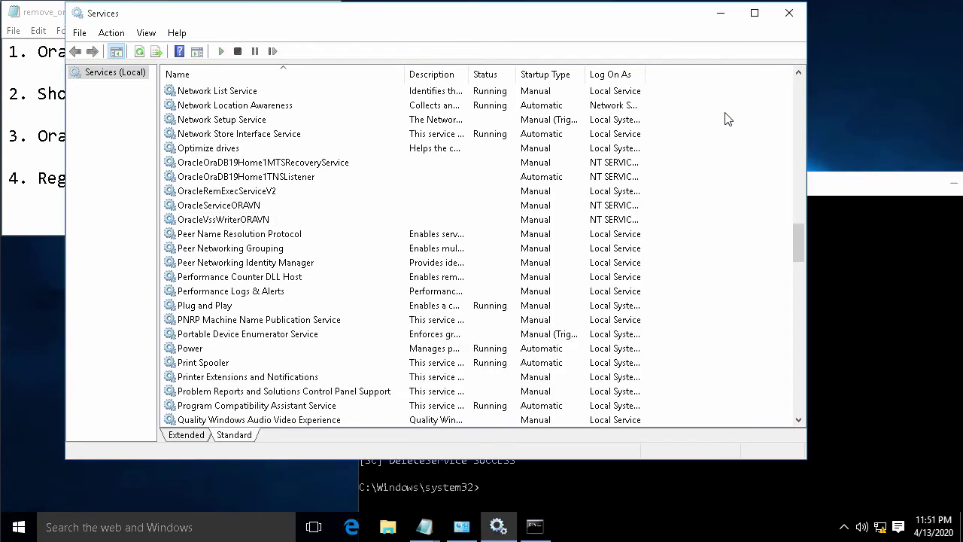
right_click(716, 179)
left_click(760, 224)
left_click(753, 267)
left_click(241, 166)
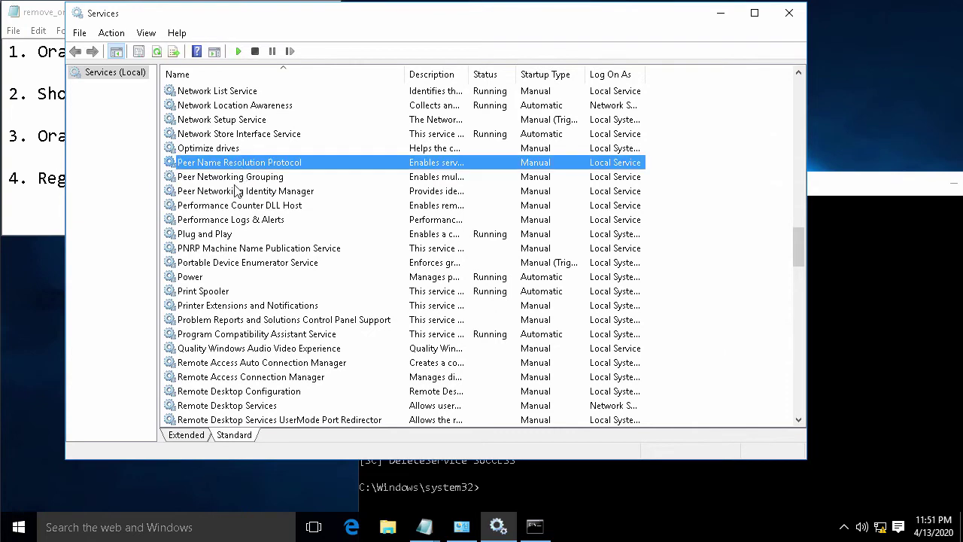
left_click(239, 234)
left_click(242, 193)
left_click(245, 149)
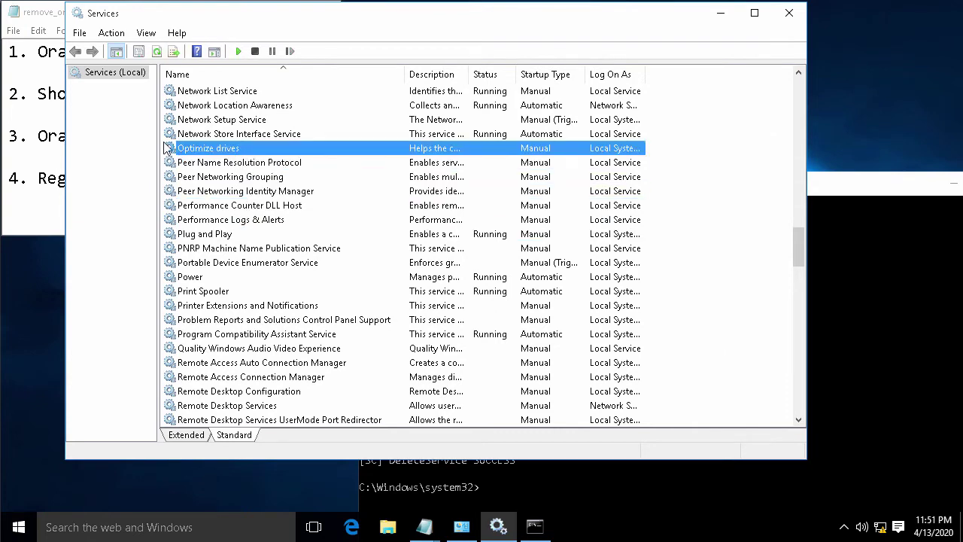
In the remove_oracle.txt checklist, mark the Oracle Services item with an asterisk
left_click(43, 50)
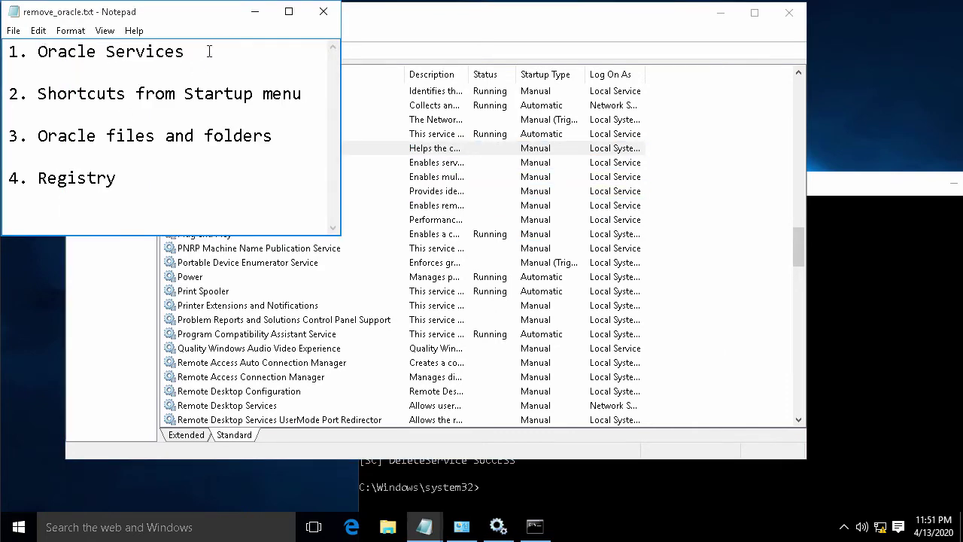
type("*")
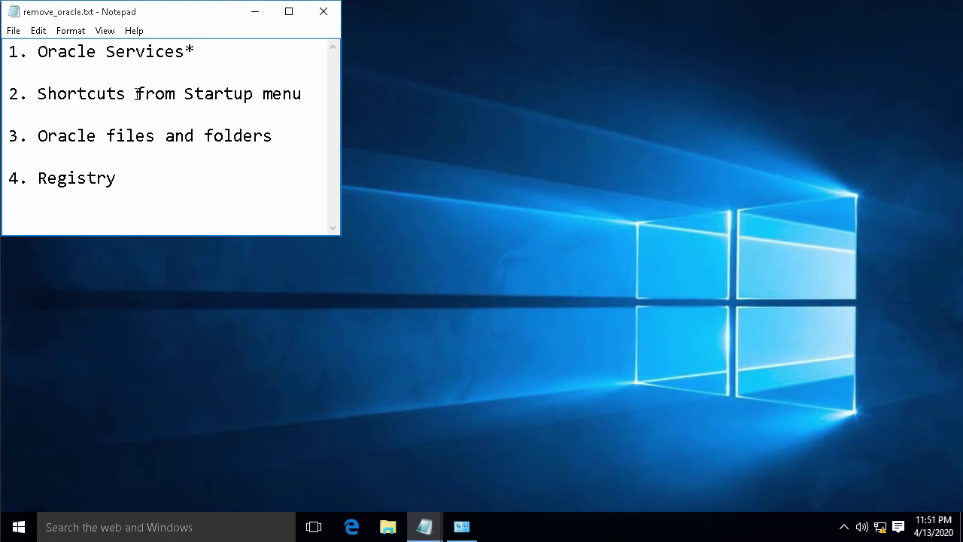
Find the Oracle - OraDB19Home1 group among all Start menu apps and open the file location of its Database Configuration Assistant shortcut
left_click(19, 527)
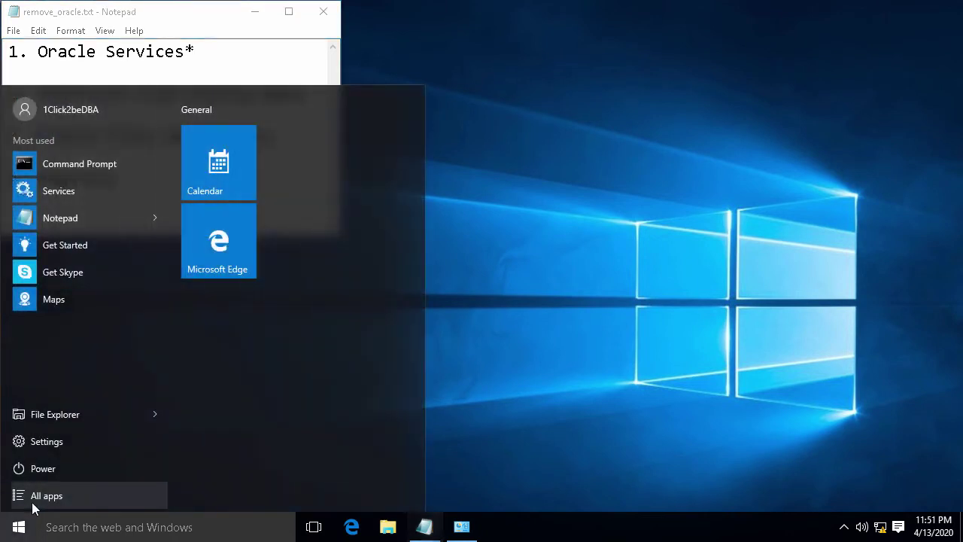
left_click(33, 503)
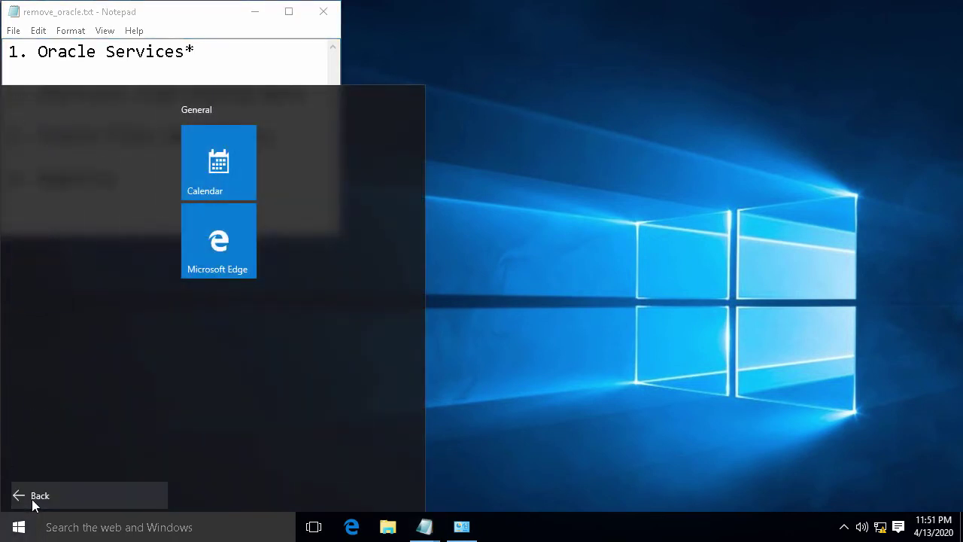
scroll(112, 233, "down", 6)
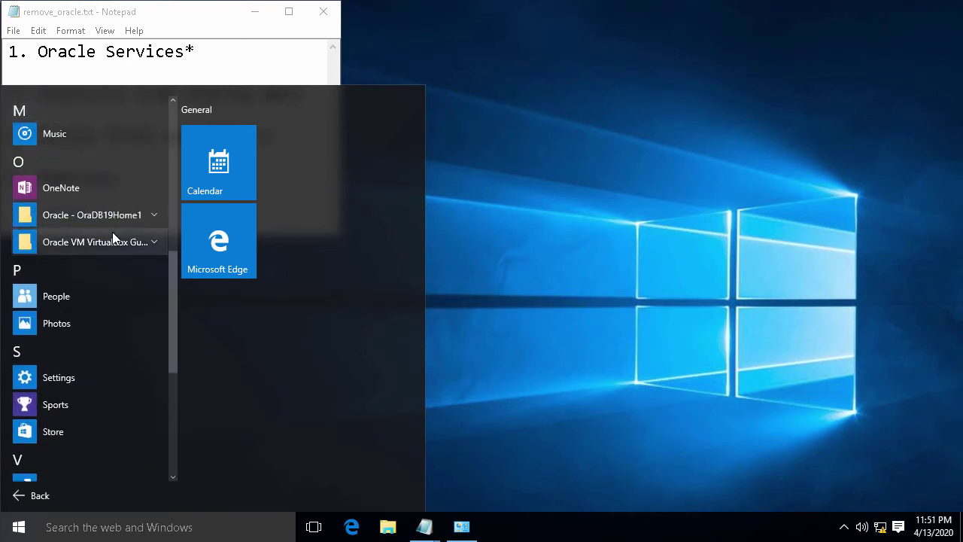
left_click(155, 214)
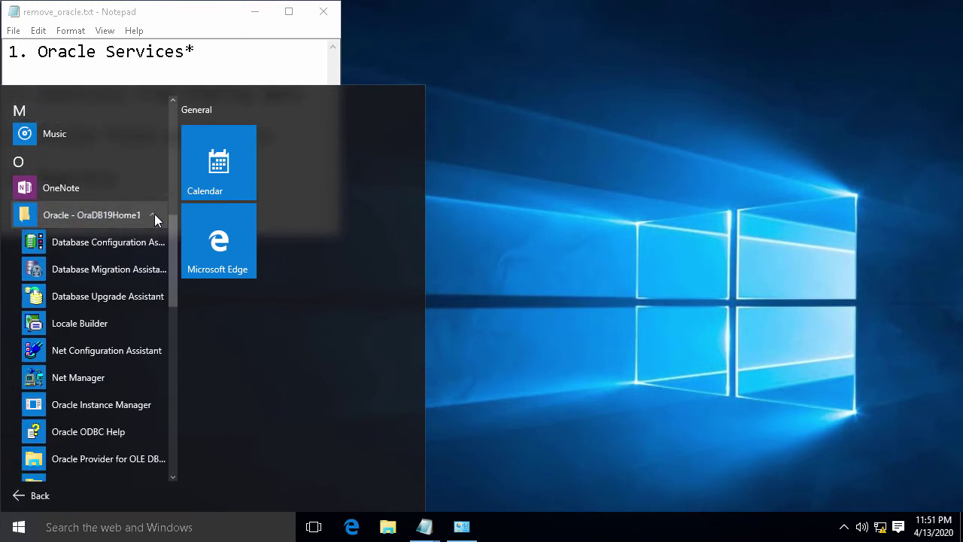
right_click(91, 244)
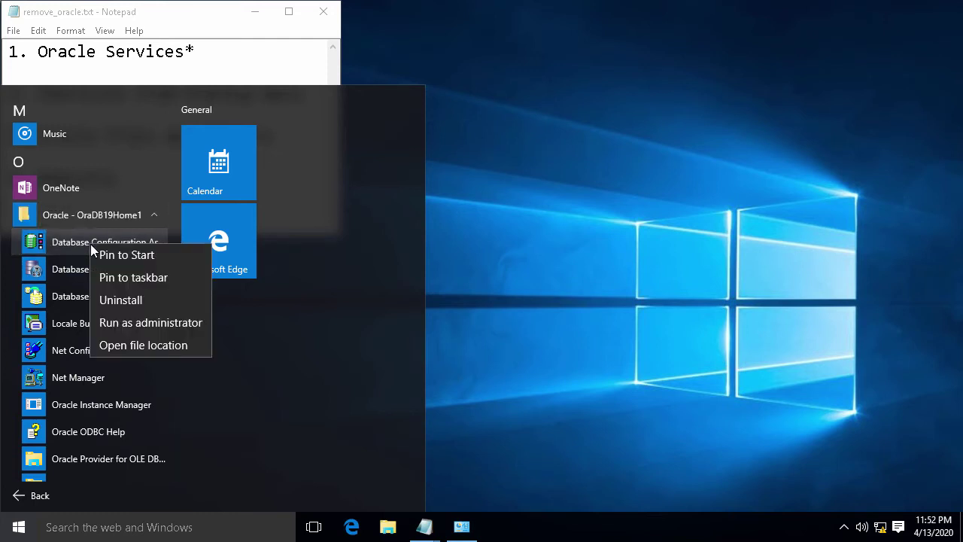
left_click(132, 346)
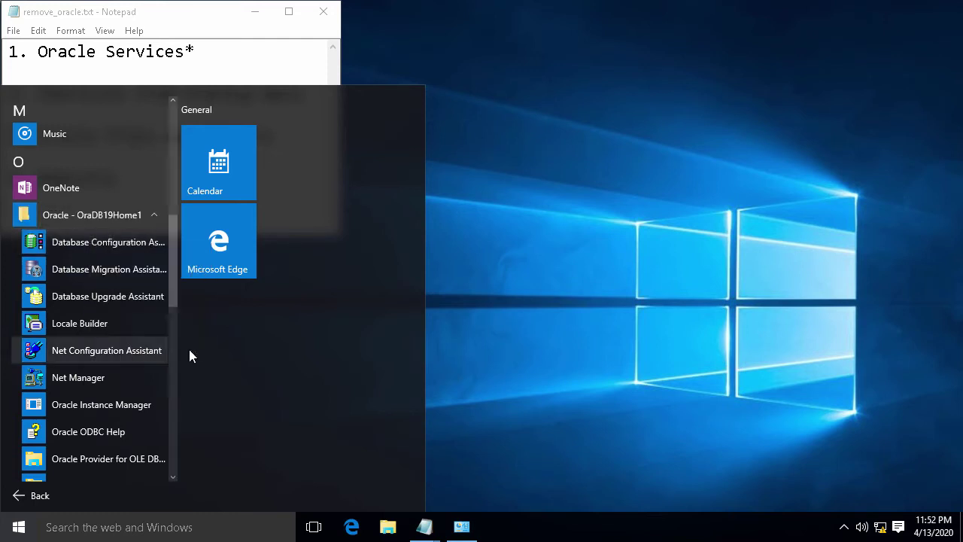
left_click(531, 336)
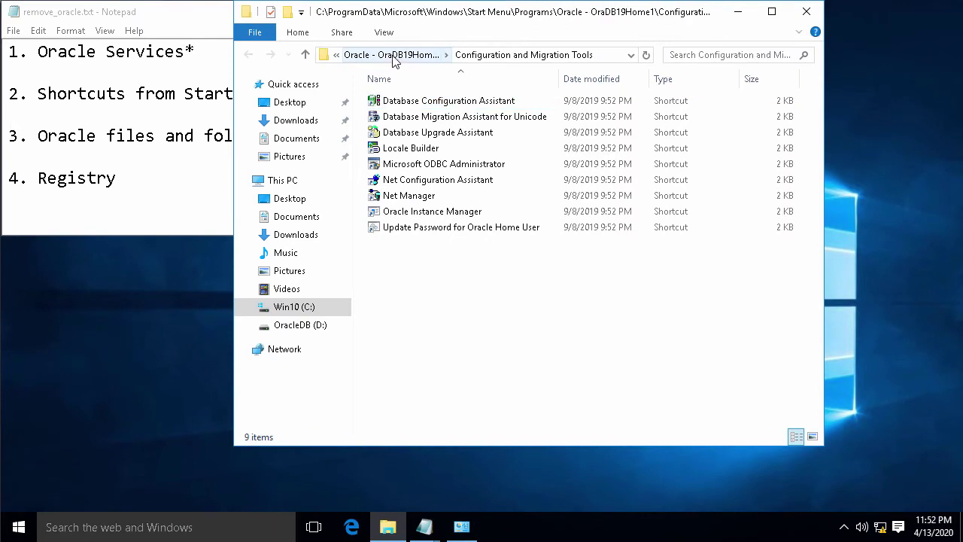
Go up to the Start Menu Programs folder and permanently delete the Oracle - OraDB19Home1 folder
left_click(396, 59)
left_click(426, 57)
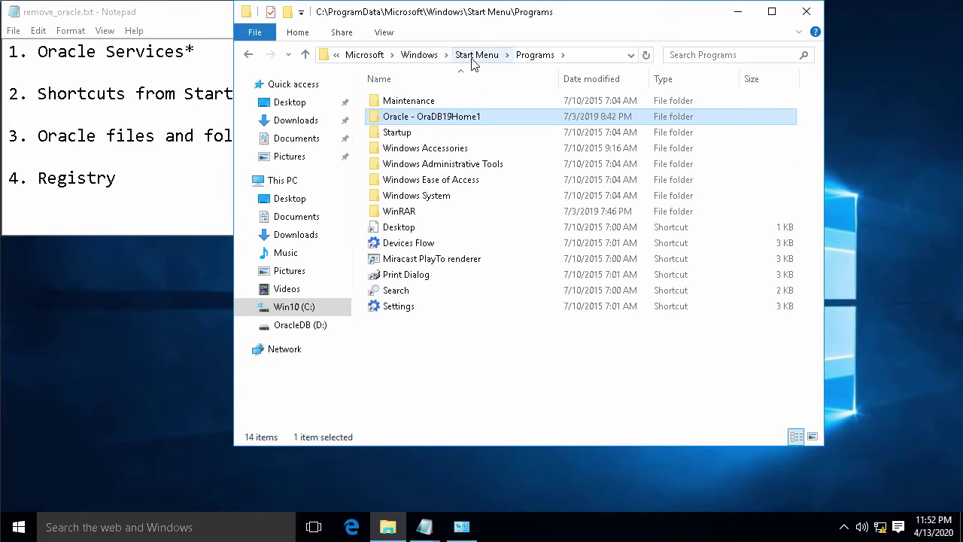
right_click(452, 123)
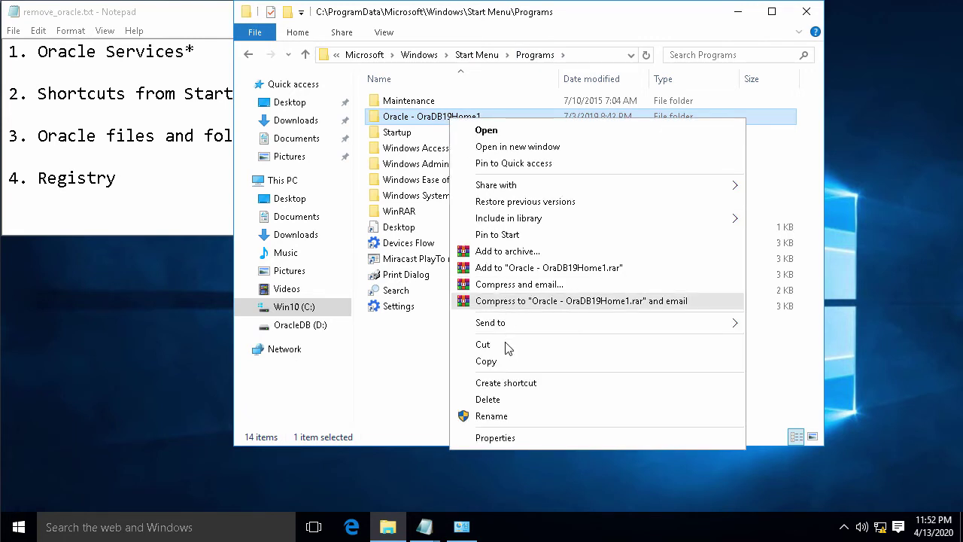
left_click(511, 404)
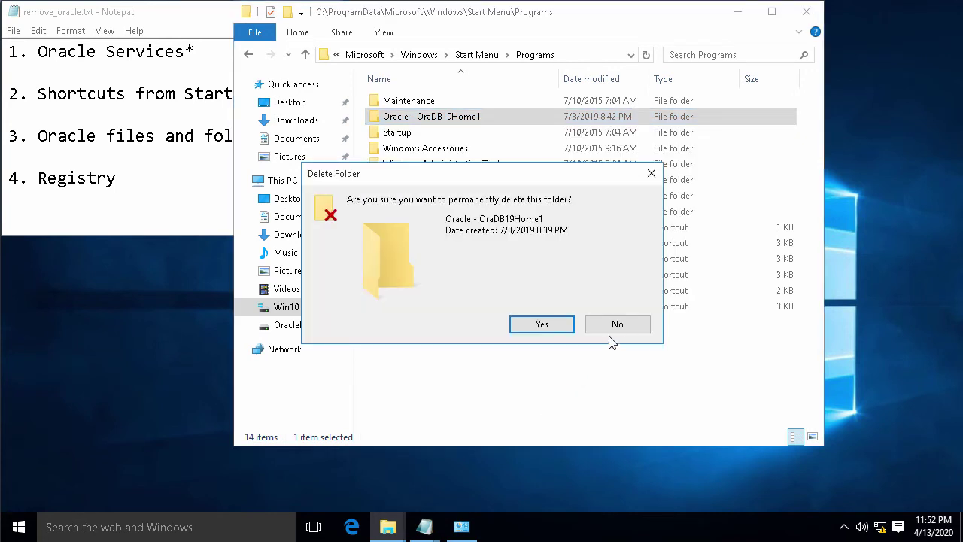
left_click(544, 324)
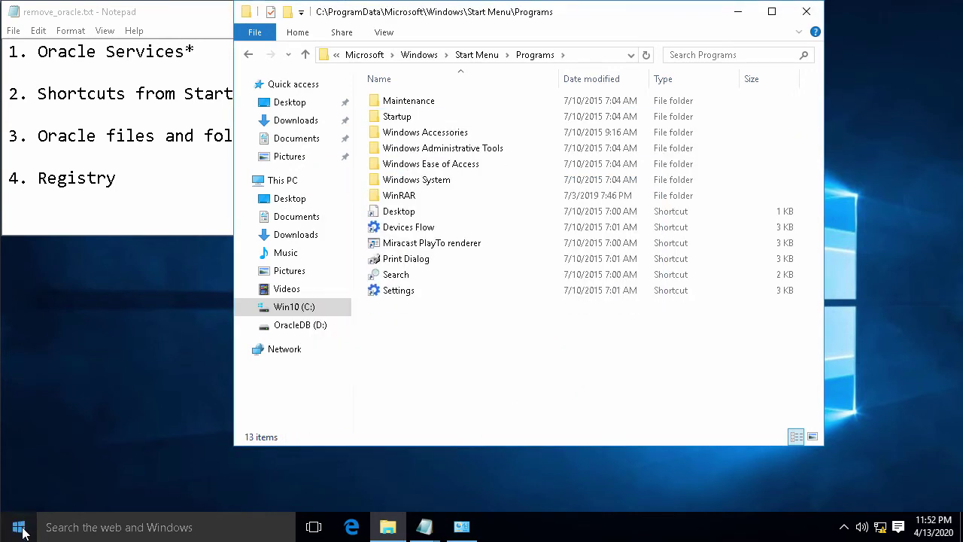
Check all Start menu apps for leftover Oracle database shortcuts, and mark Shortcuts from Startup menu with an asterisk in the checklist
left_click(20, 527)
left_click(47, 496)
scroll(137, 198, "down", 5)
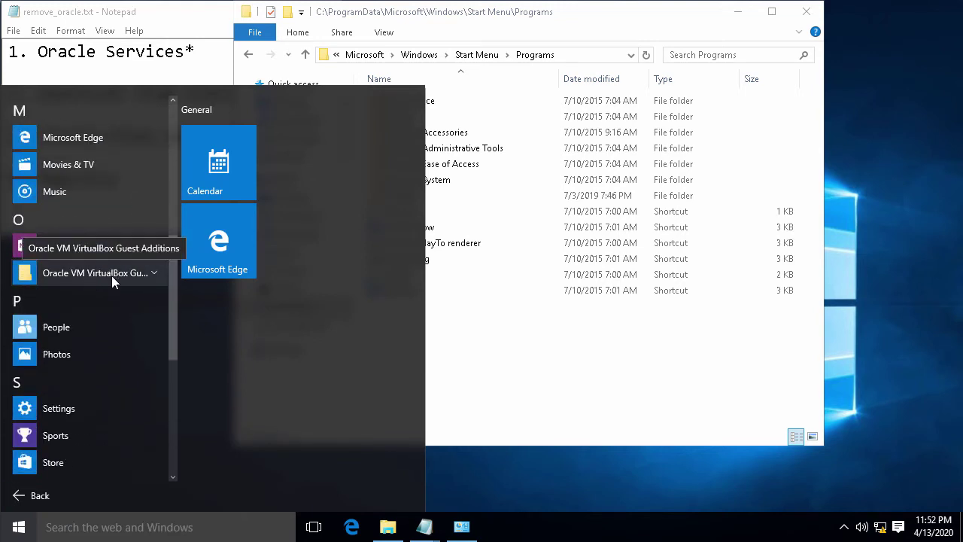
left_click(144, 63)
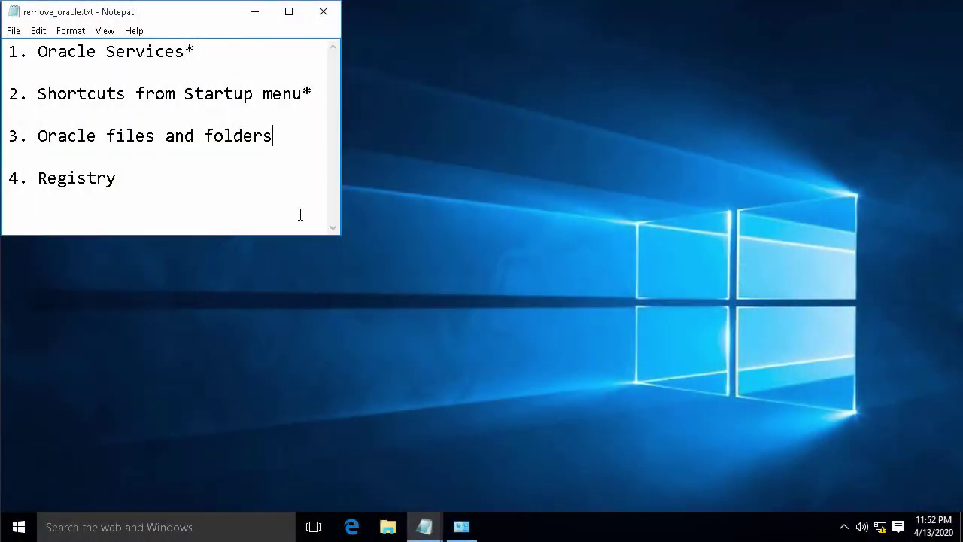
In File Explorer, open the app\oracle folder on the OracleDB (D:) drive
left_click(388, 527)
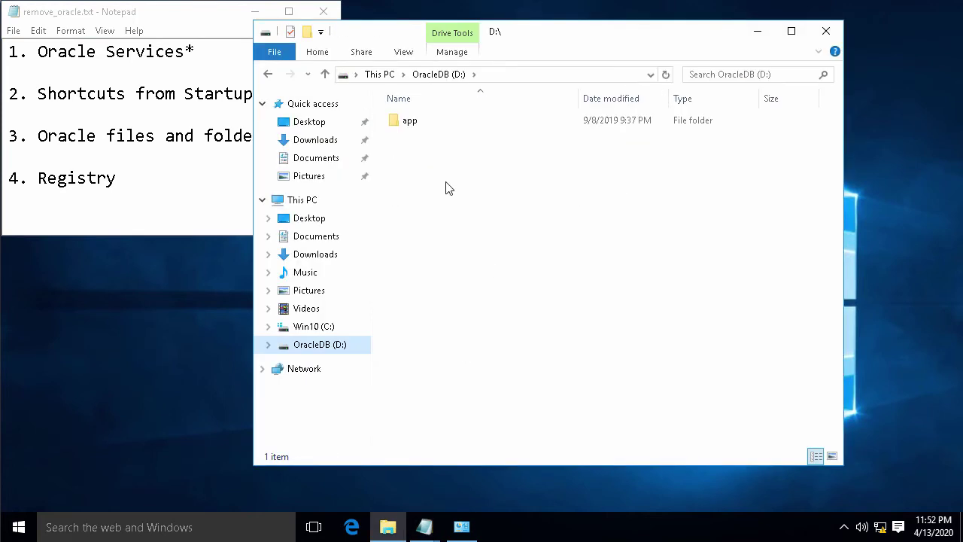
left_click(413, 123)
double_click(409, 122)
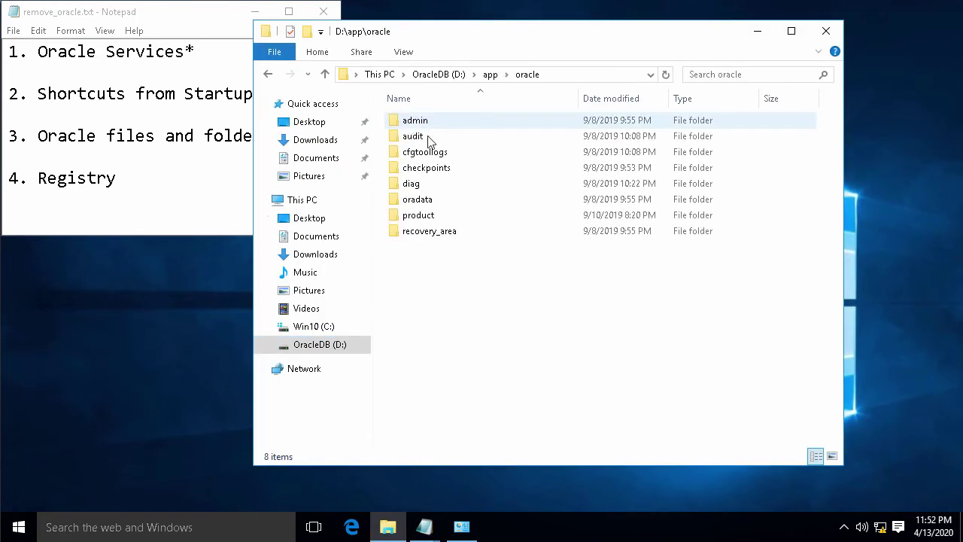
Go up to the root of the OracleDB (D:) drive, delete the app folder, and minimize the deletion progress window
left_click(443, 74)
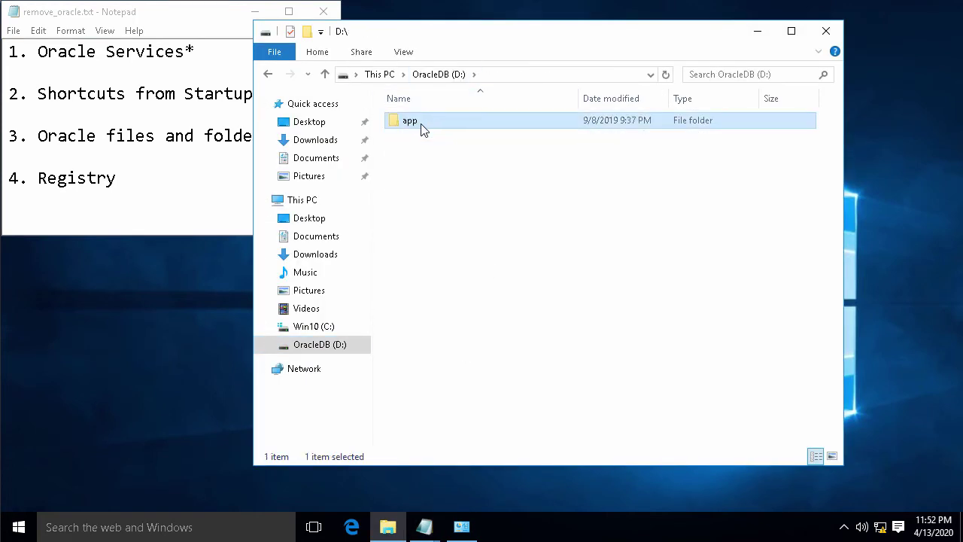
right_click(420, 128)
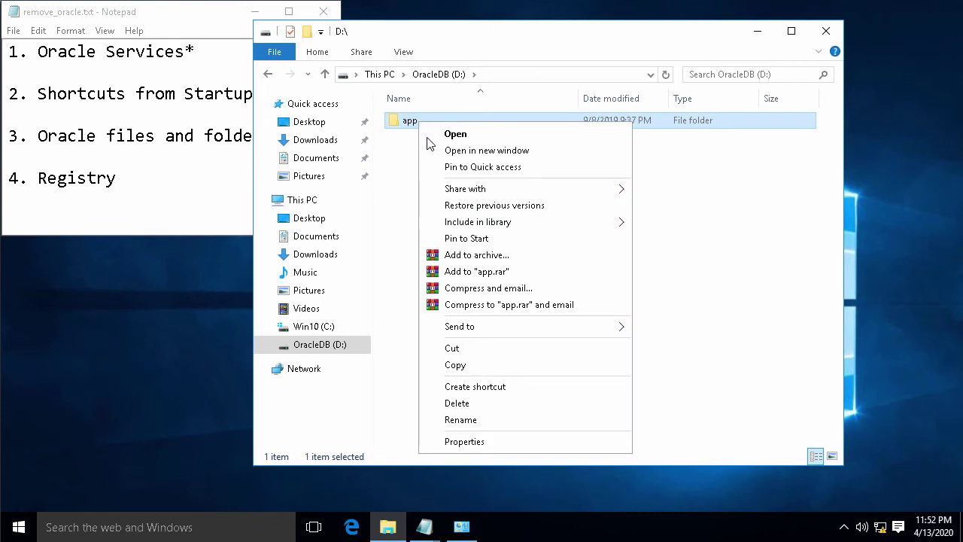
left_click(476, 405)
left_click(558, 328)
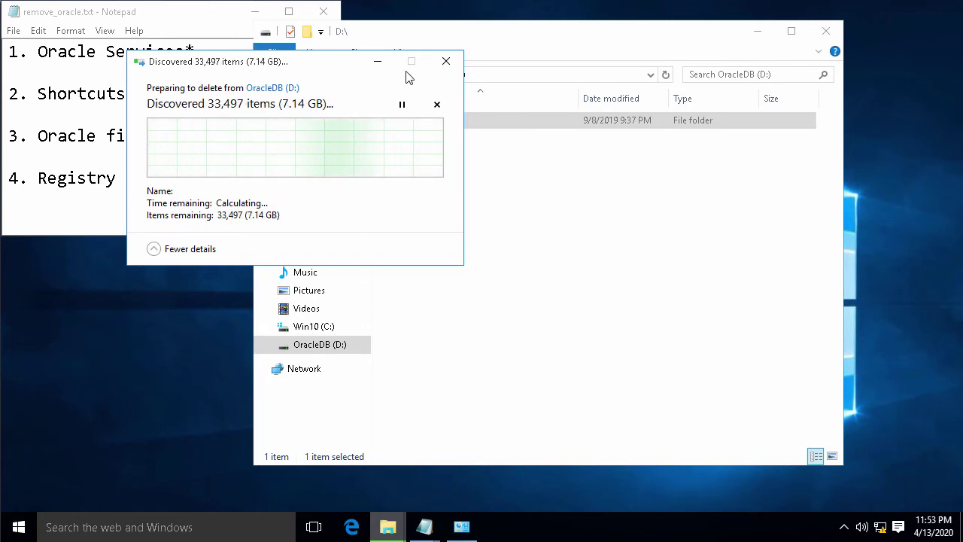
left_click(378, 62)
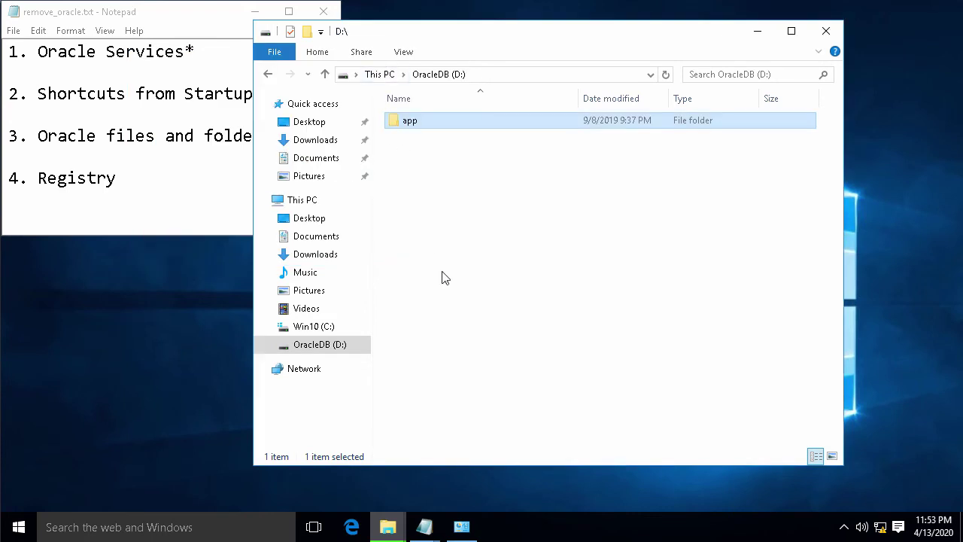
On the Win10 (C:) drive, open the Inventory folder inside Program Files\Oracle
left_click(332, 328)
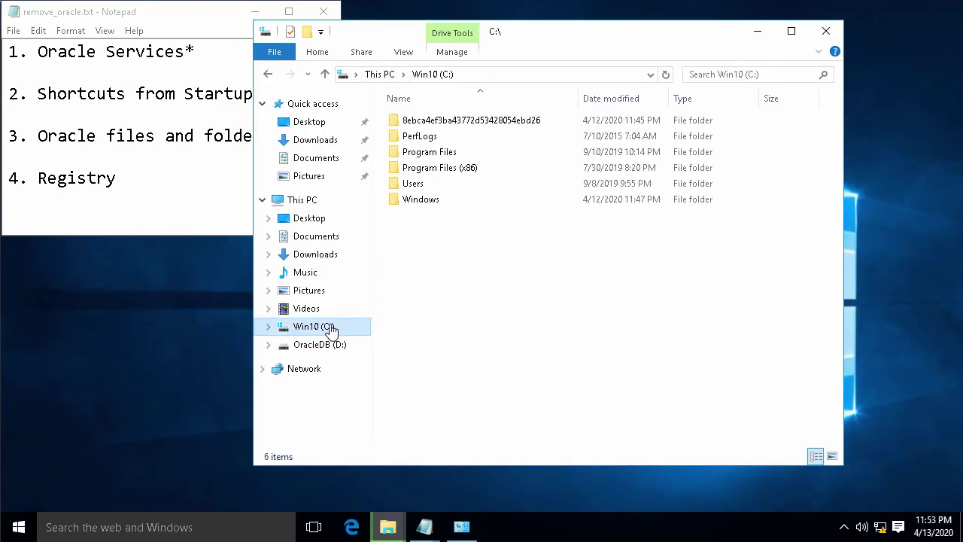
double_click(427, 153)
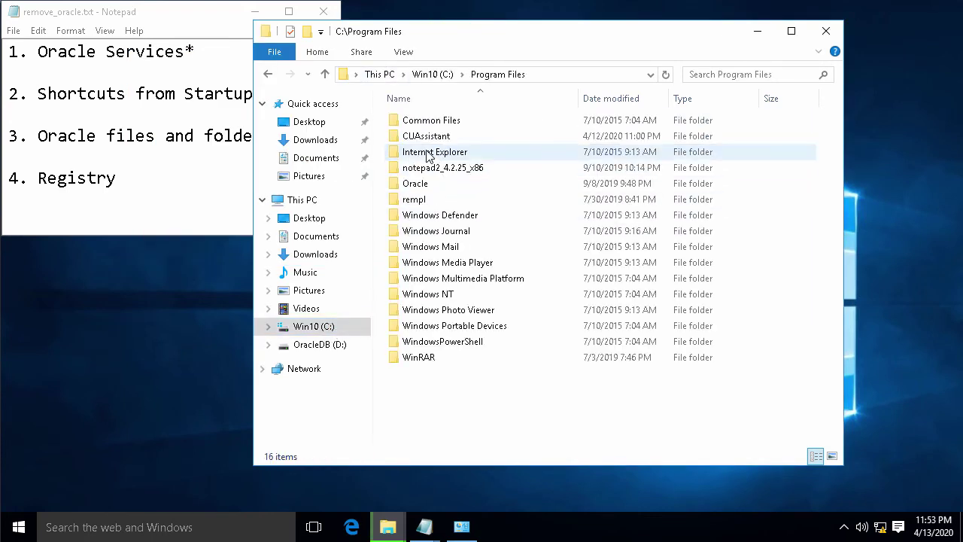
left_click(422, 185)
double_click(435, 185)
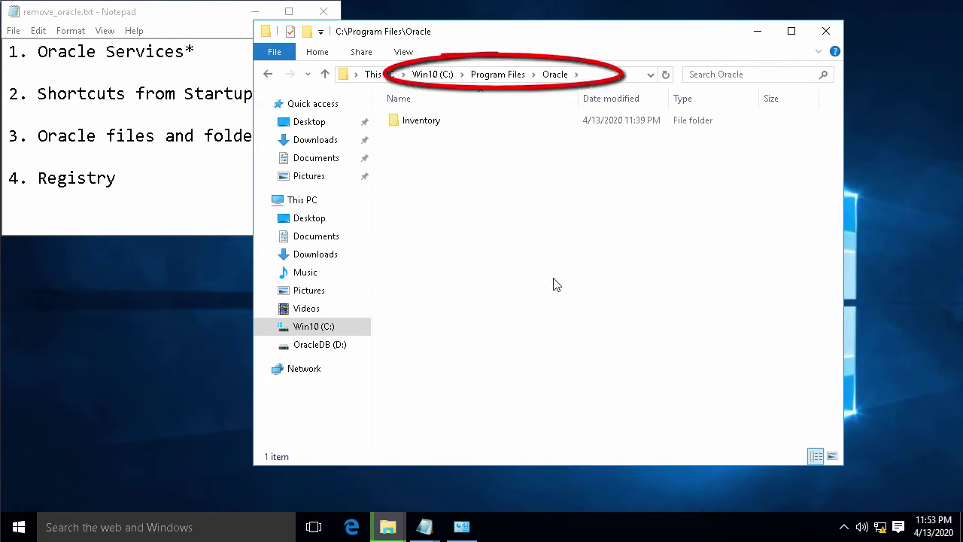
double_click(420, 123)
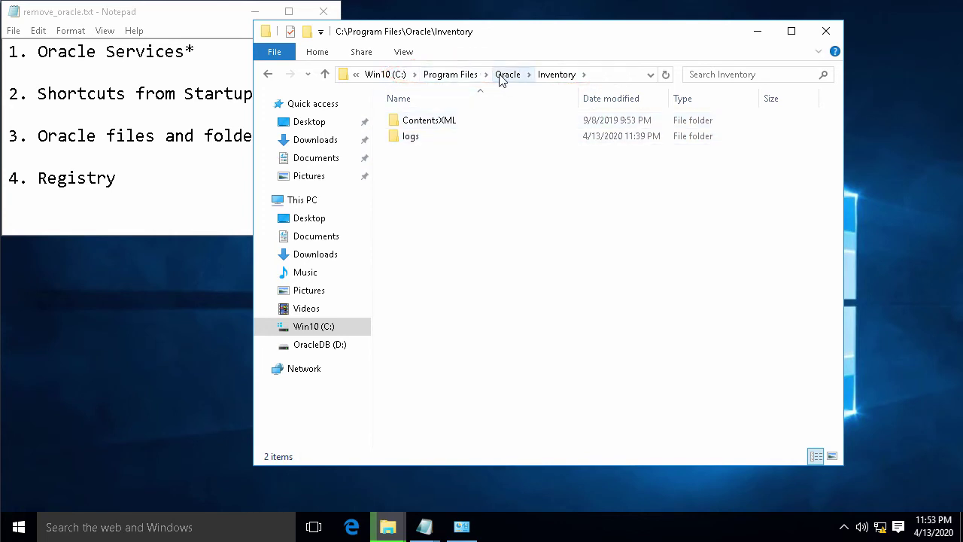
Return to Program Files on the Win10 (C:) drive and delete the Oracle folder
left_click(452, 75)
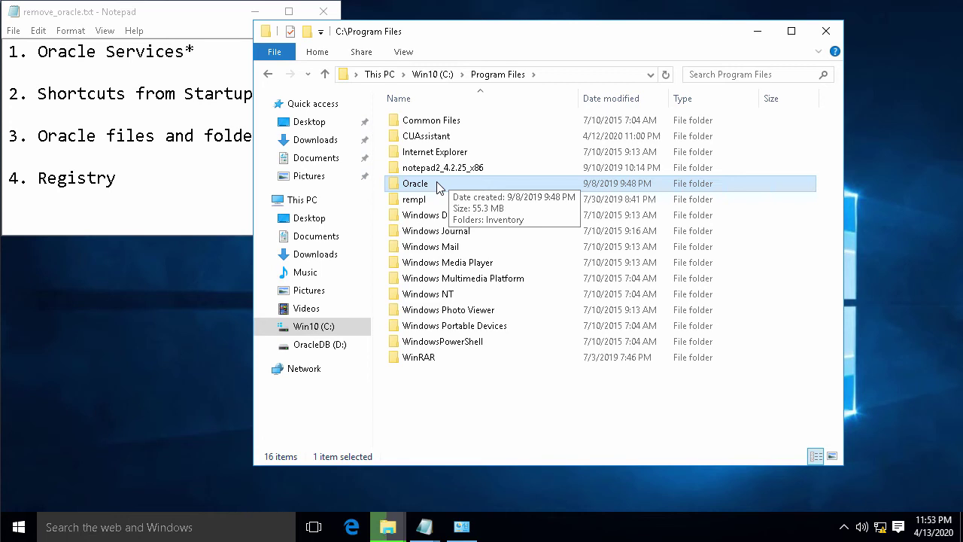
right_click(439, 187)
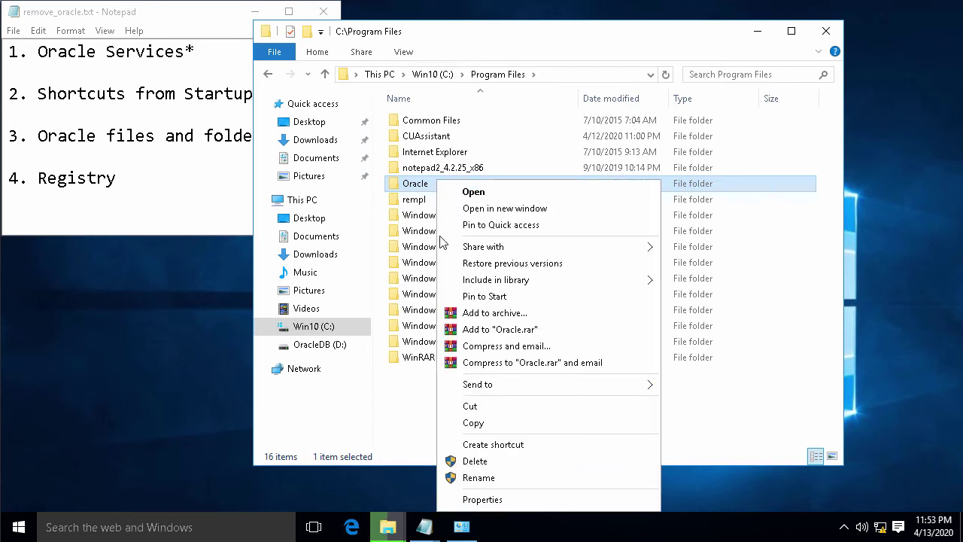
left_click(475, 461)
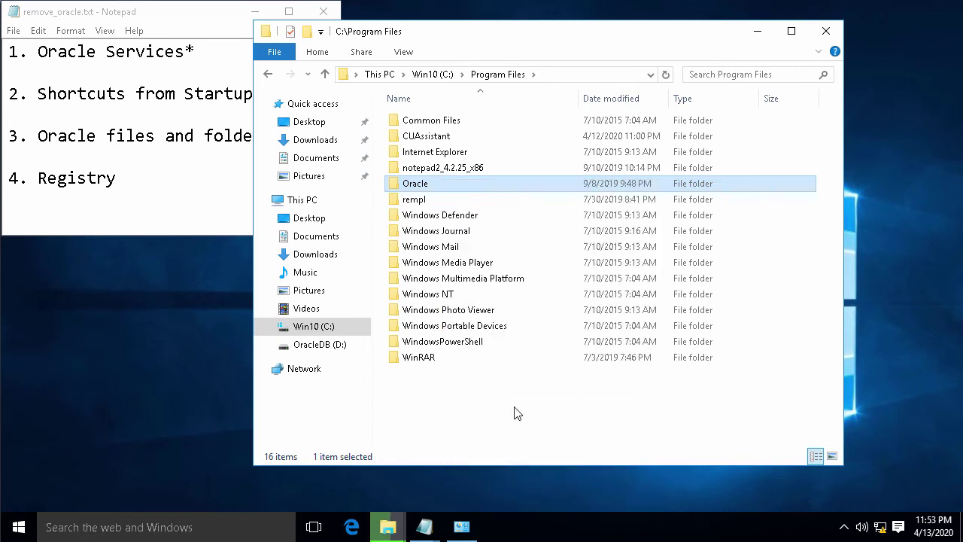
Check the progress of the OracleDB (D:) deletion, and mark Oracle files and folders with an asterisk in the checklist
mouse_move(390, 528)
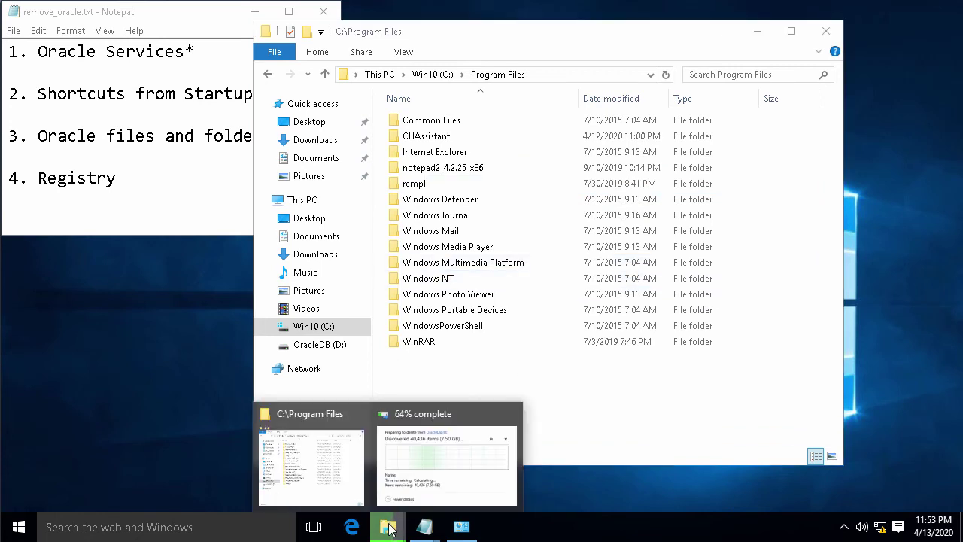
left_click(447, 461)
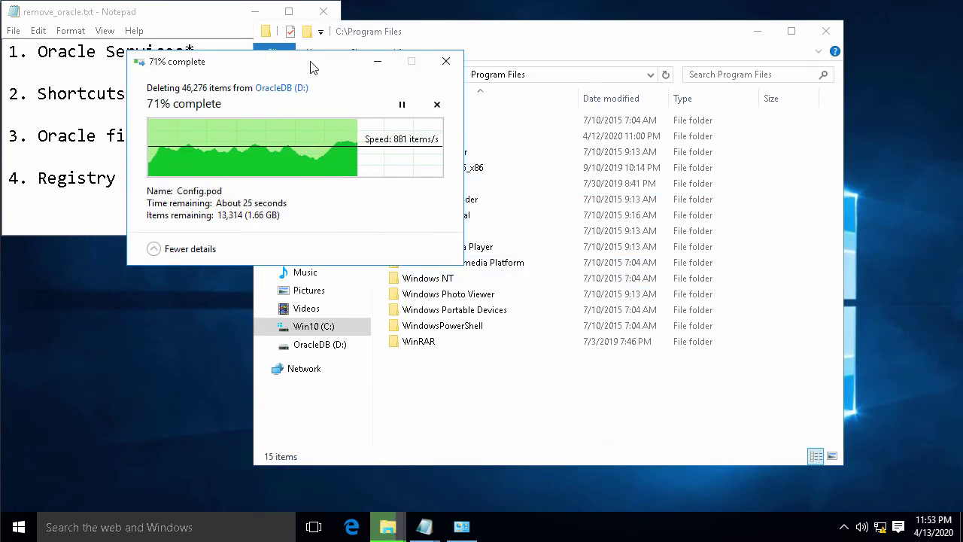
left_click_drag(312, 65, 276, 206)
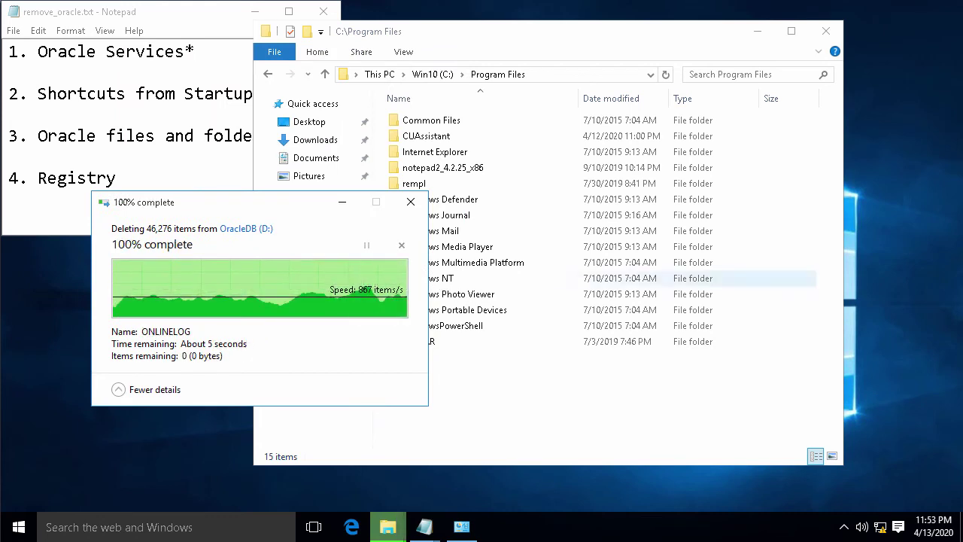
left_click(160, 129)
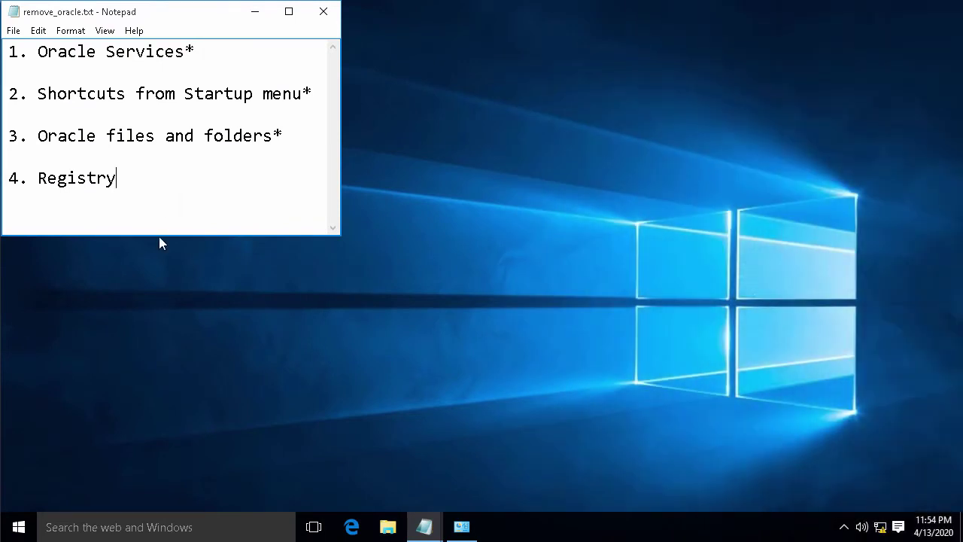
Find regedit with Windows search, run it as administrator, and bring Registry Editor in front of the checklist
left_click(95, 527)
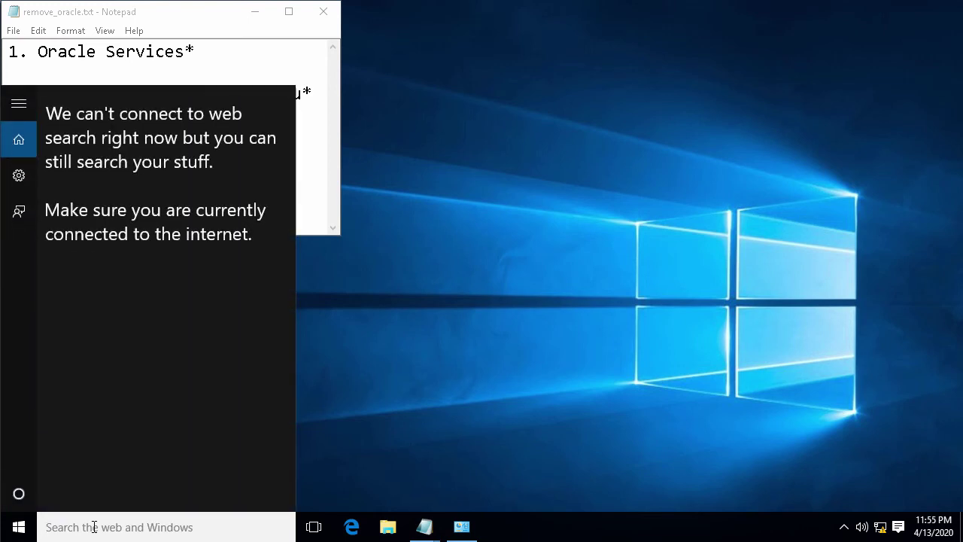
type("regedit")
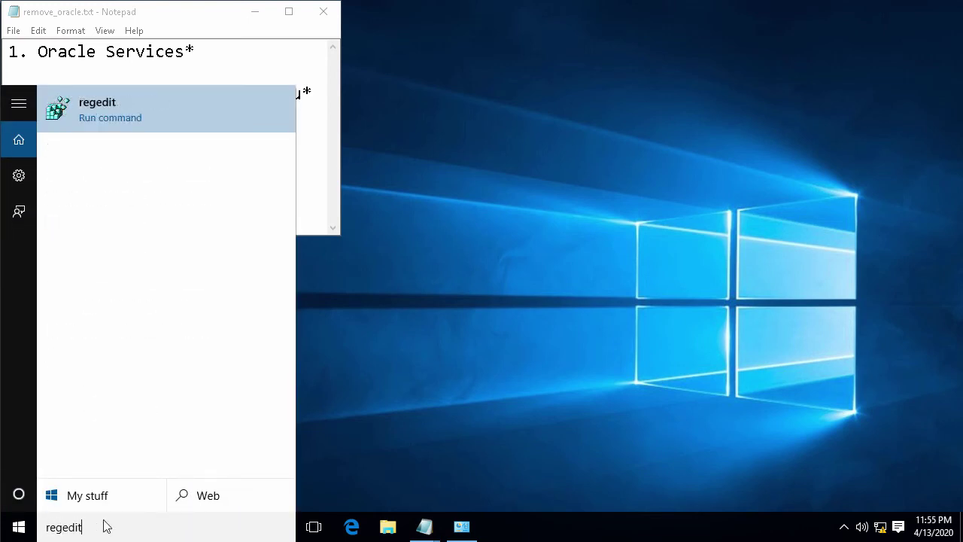
right_click(127, 115)
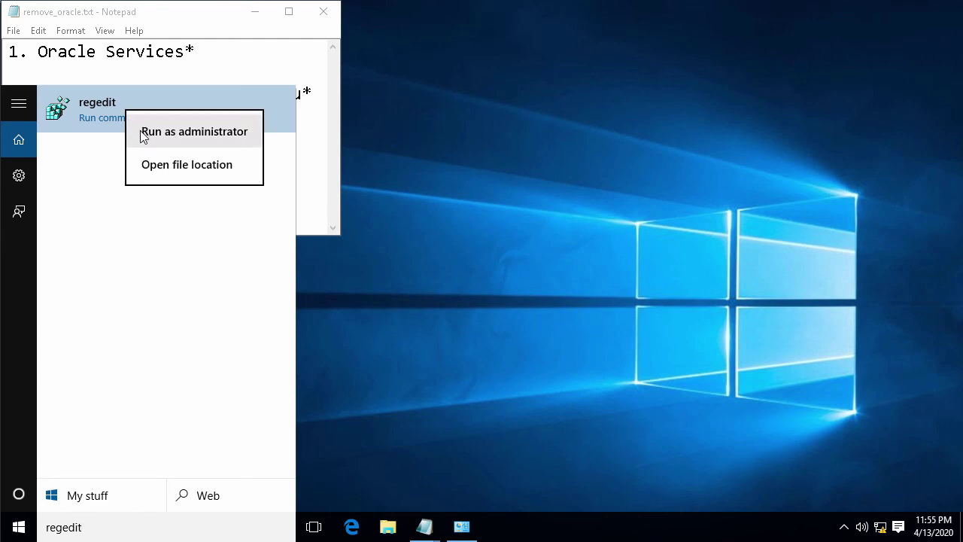
left_click(210, 133)
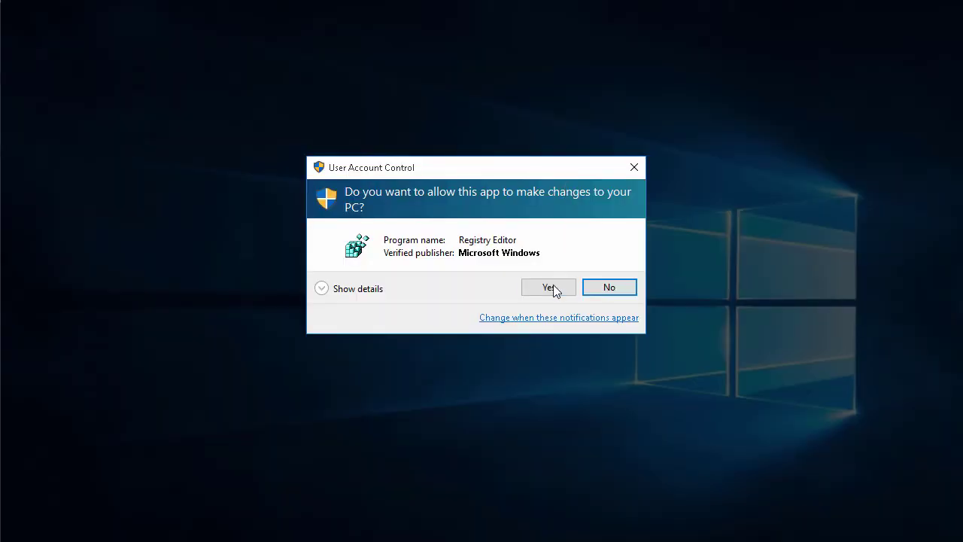
left_click(550, 286)
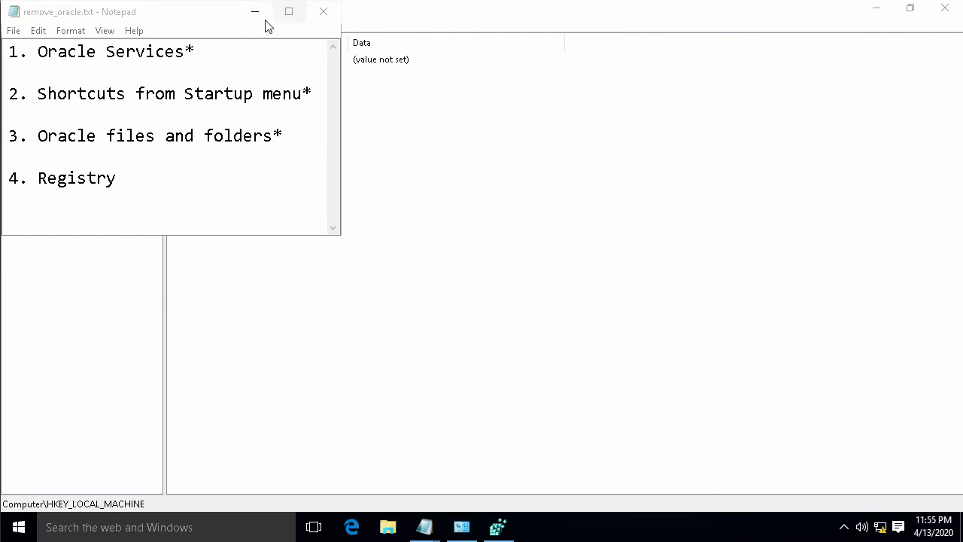
left_click(399, 21)
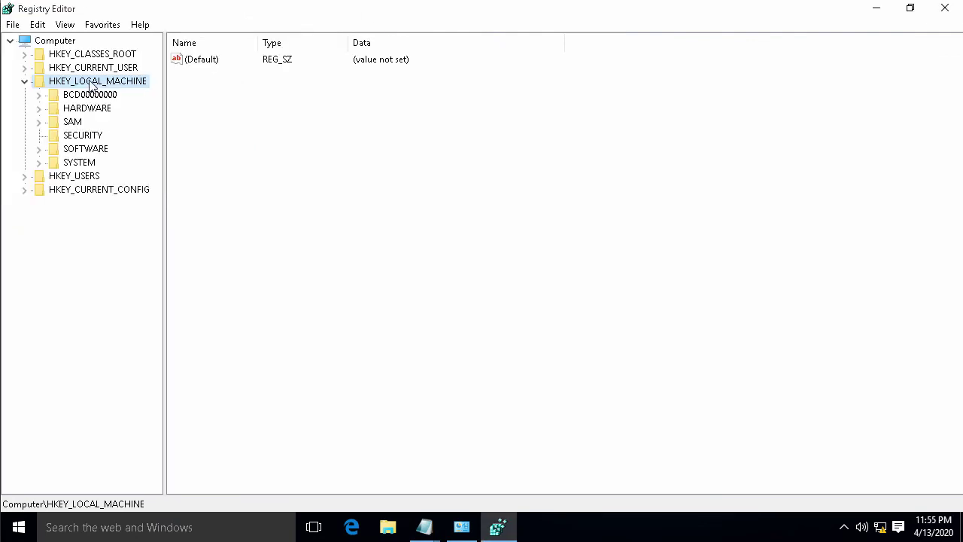
Expand HKEY_LOCAL_MACHINE\SOFTWARE\ORACLE and view the values of its KEY_OraDB19Home1 subkey
left_click(40, 150)
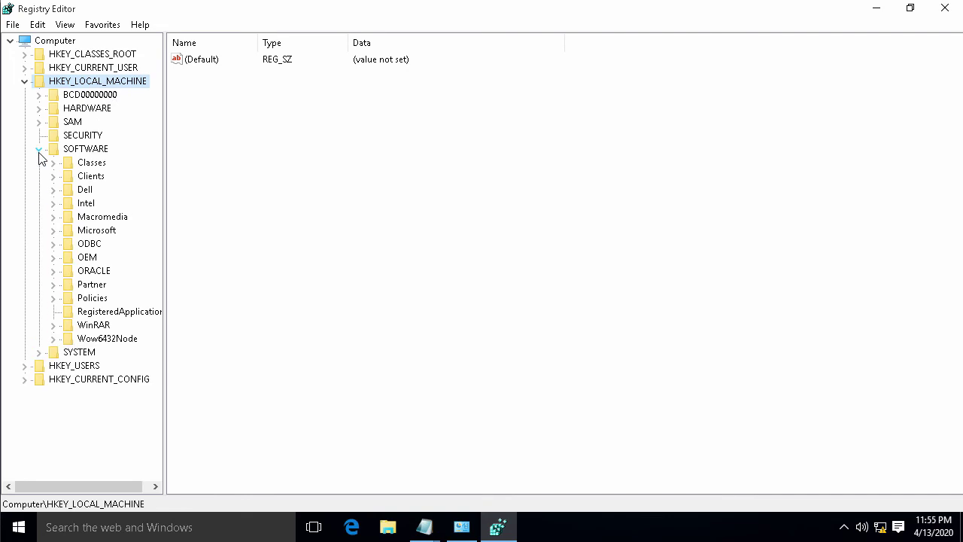
left_click(69, 274)
double_click(69, 276)
left_click(98, 289)
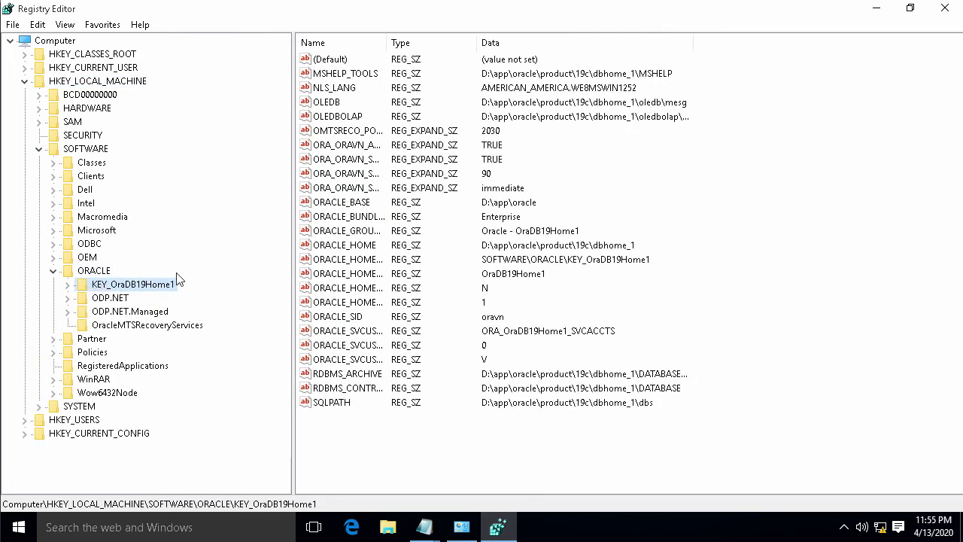
Delete the ORACLE key with all its subkeys from HKEY_LOCAL_MACHINE\SOFTWARE
left_click(97, 274)
right_click(108, 272)
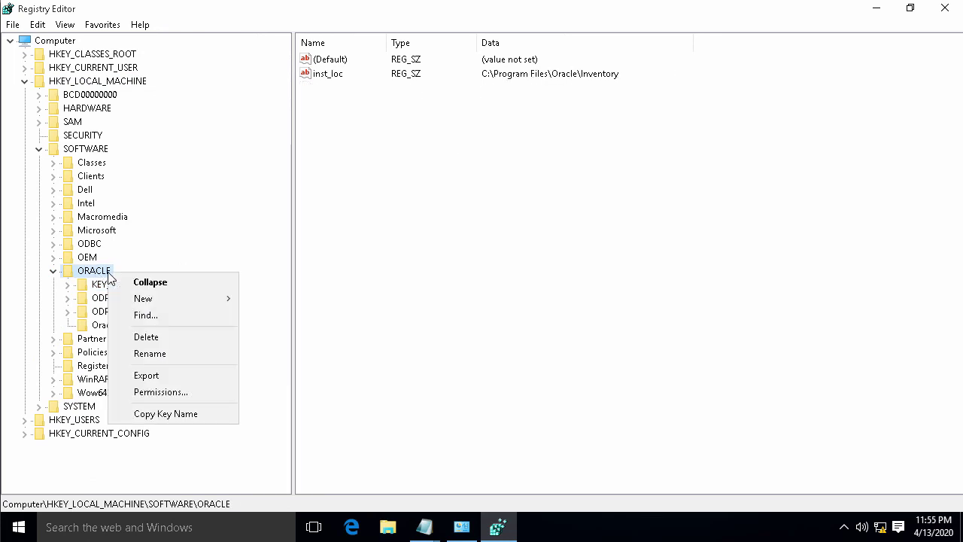
left_click(157, 338)
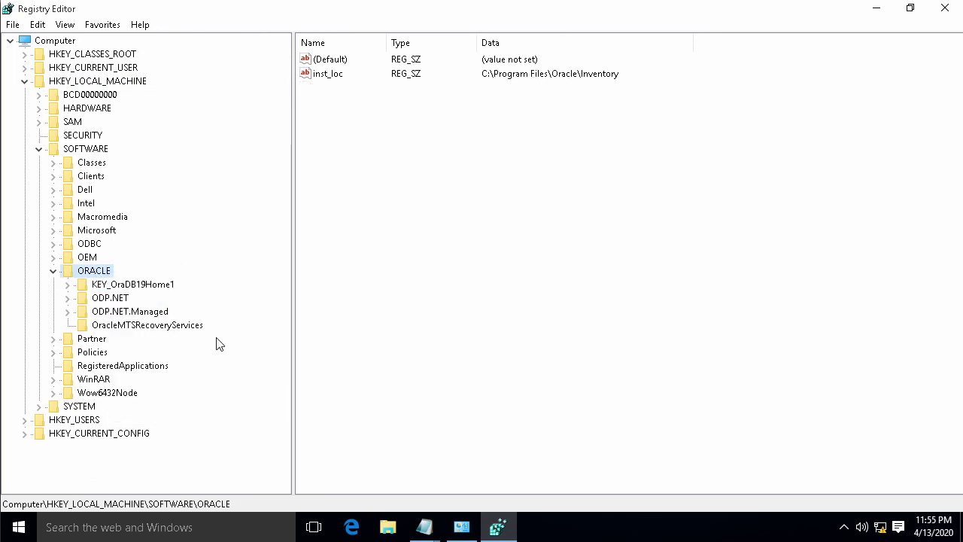
left_click(553, 262)
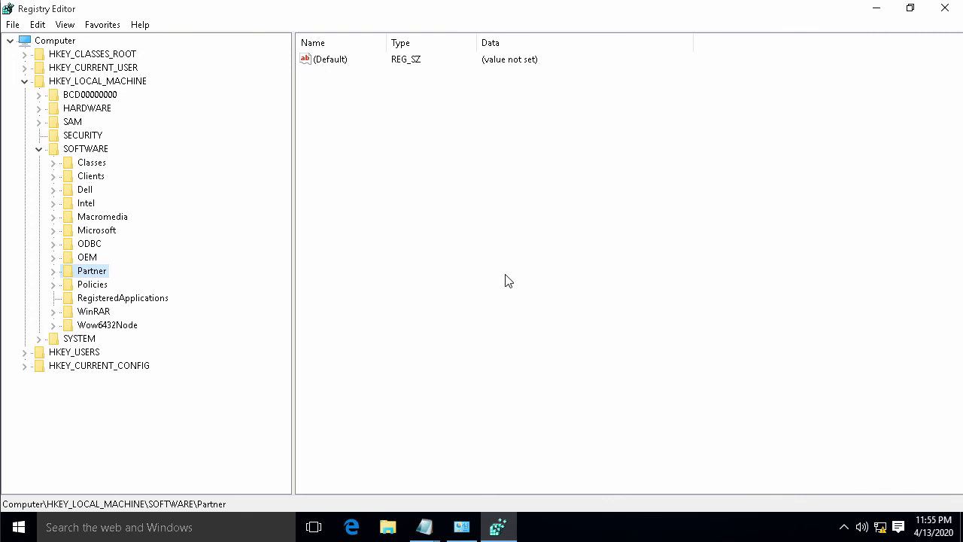
Close Registry Editor and the other leftover background window, and mark Registry with an asterisk in the checklist
left_click(910, 9)
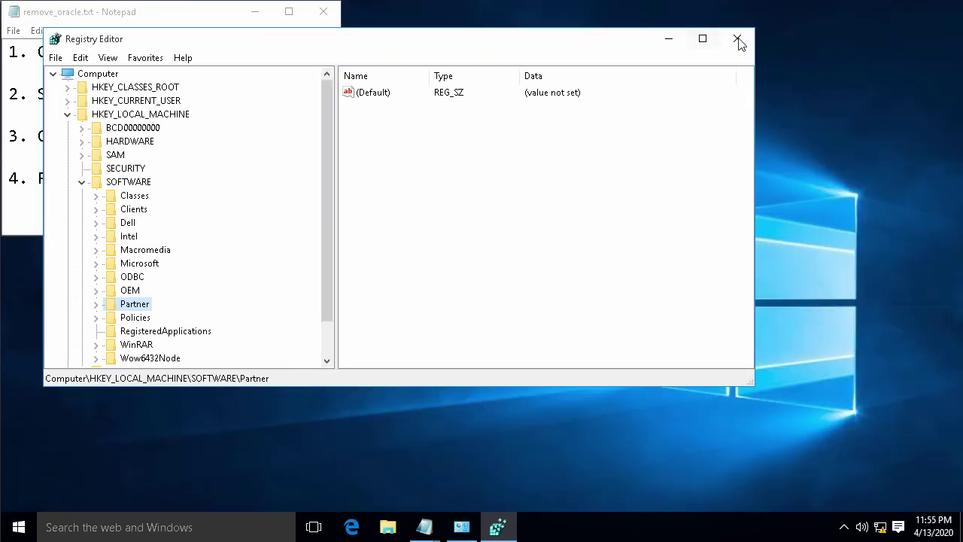
left_click(738, 39)
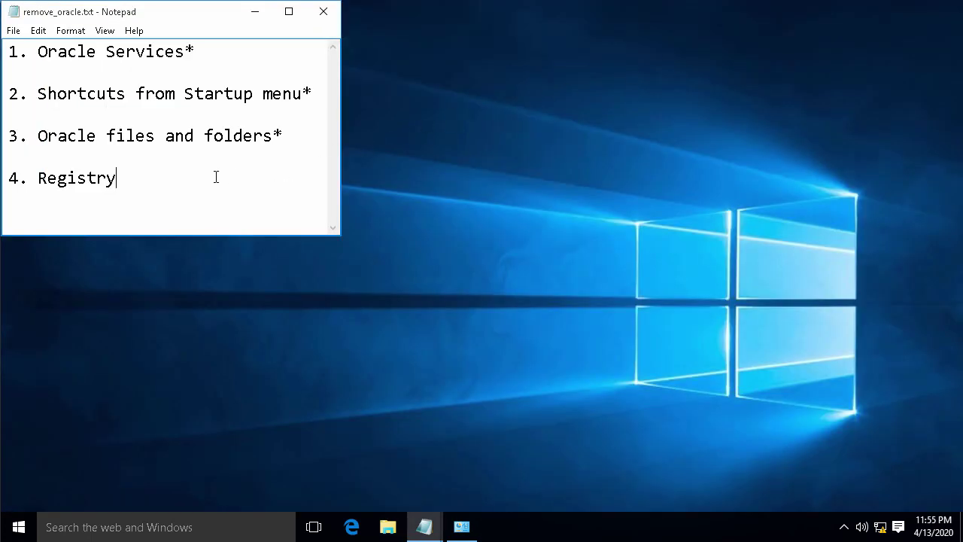
type("*")
mouse_move(468, 520)
left_click(514, 411)
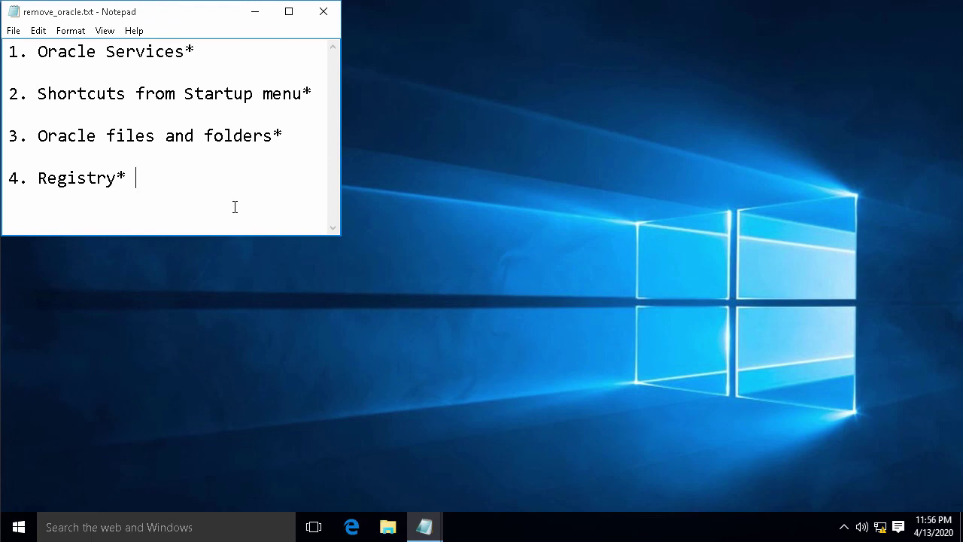